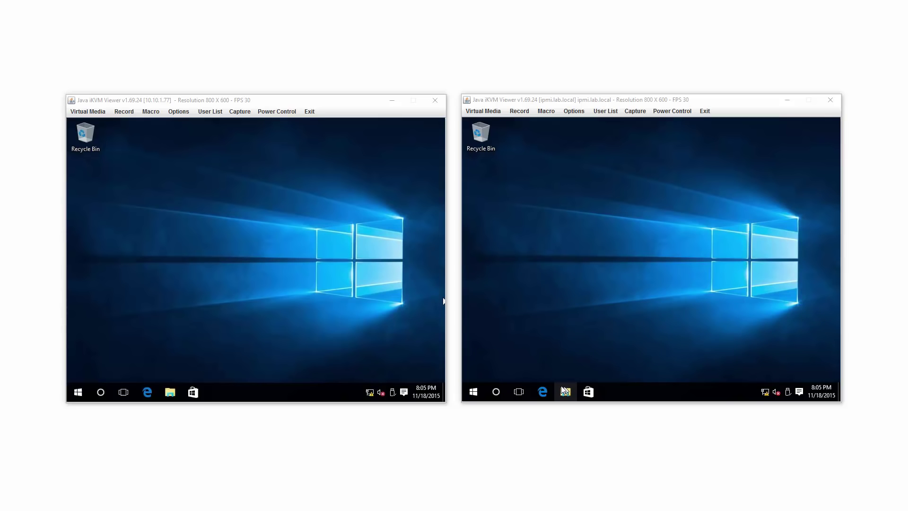
# - On the right-hand server, open the network share at \\192.168.1.101 via the Run prompt
pyautogui.click(556, 334)
pyautogui.press('super+r')
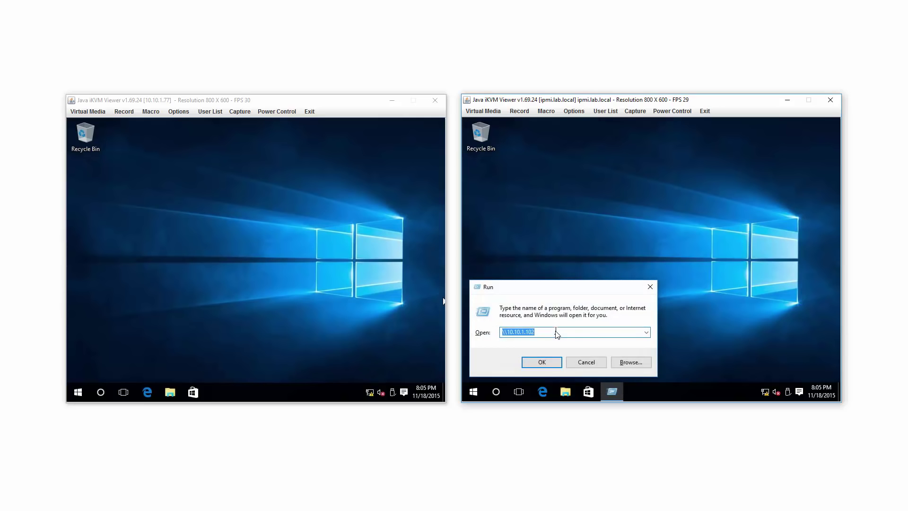
pyautogui.write('\\10')
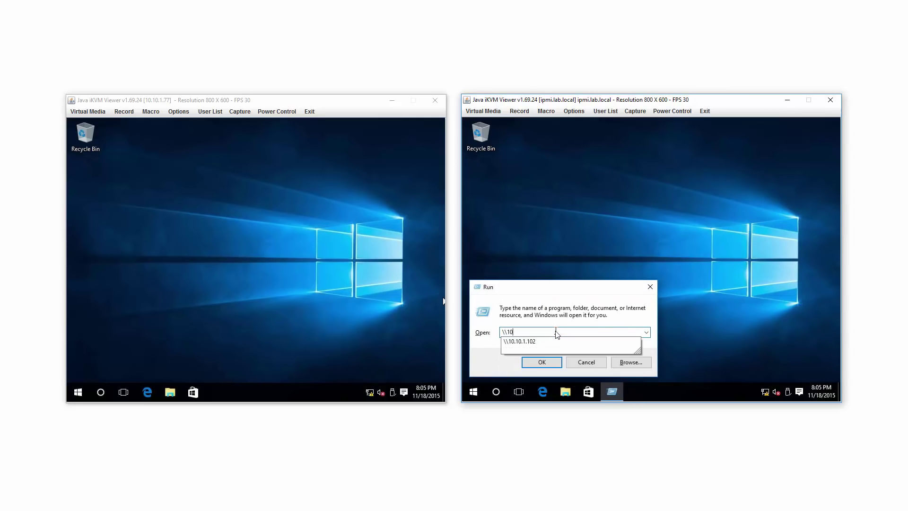
pyautogui.press('BackSpace')
pyautogui.write('92.168.1.101')
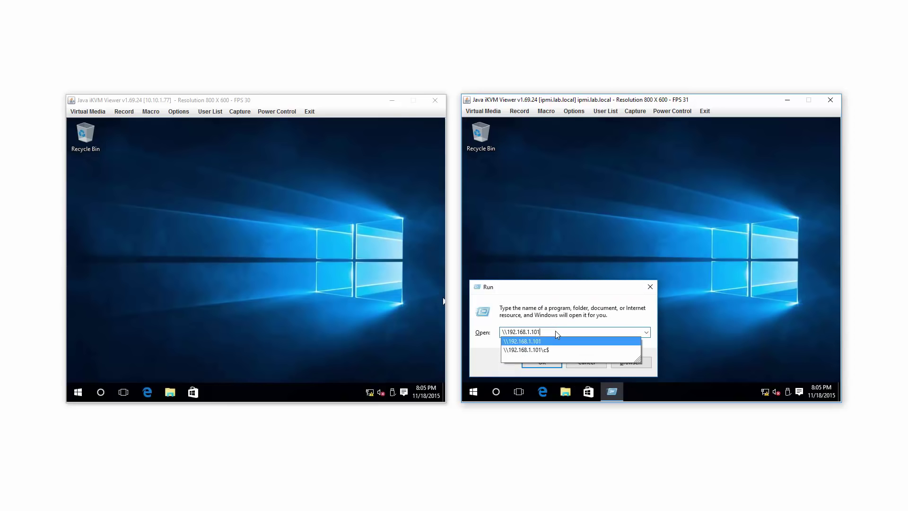
pyautogui.press('Return')
# - Open ISOs and view the combined properties of both folders, totalling 97.6 GB
pyautogui.doubleClick(587, 179)
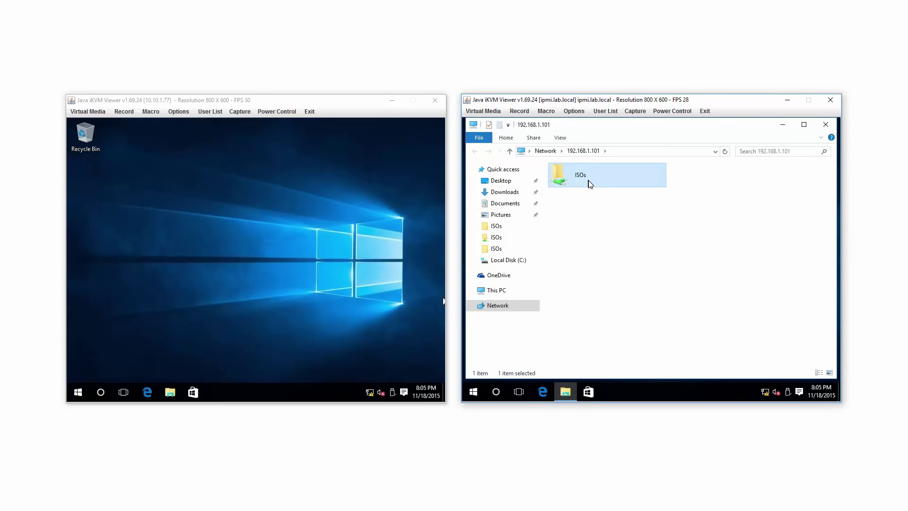
pyautogui.click(580, 183)
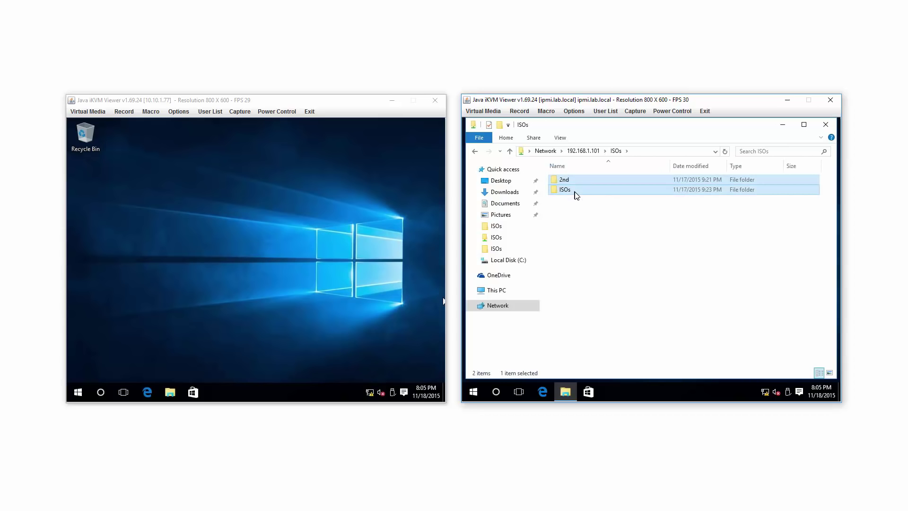
pyautogui.keyDown('shift'); pyautogui.click(575, 190); pyautogui.keyUp('shift')
pyautogui.rightClick(575, 190)
pyautogui.click(614, 340)
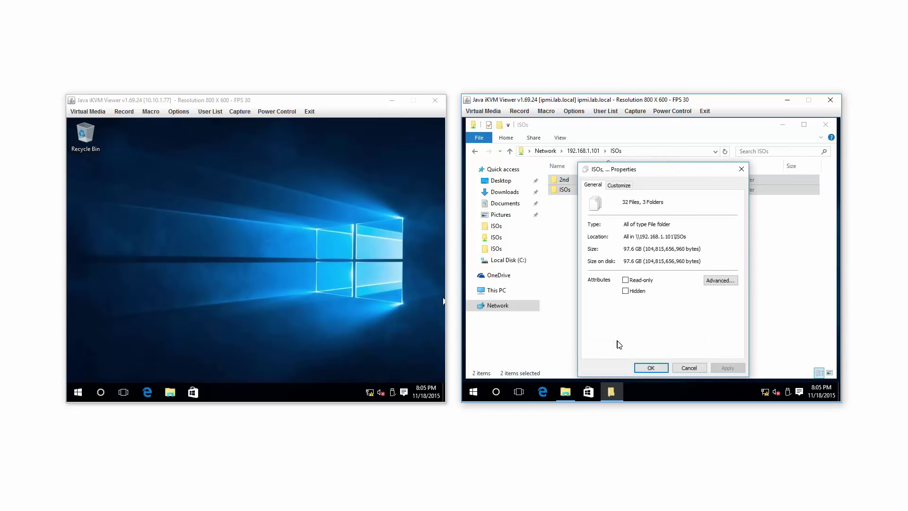
# - Close the properties and run VeeamEndpointBackup_1.1.2.119.exe from Downloads, allowing the UAC prompt
pyautogui.click(688, 368)
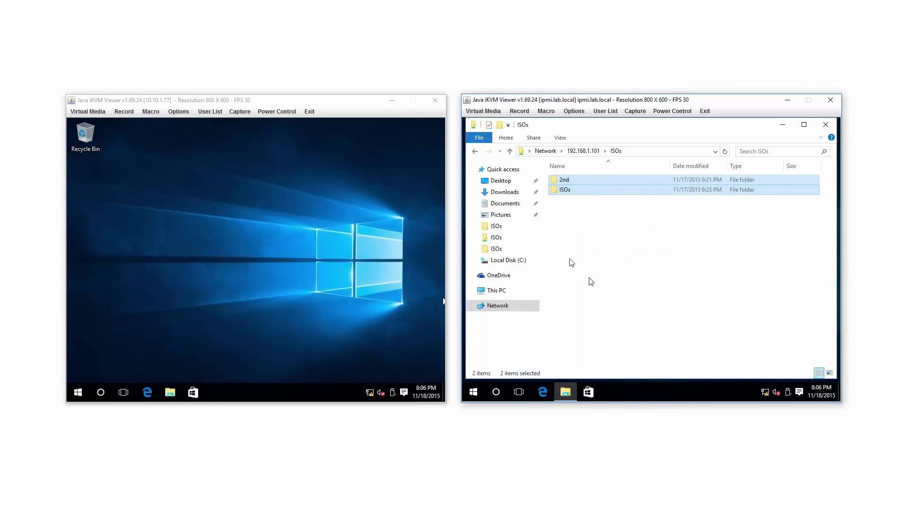
pyautogui.click(511, 194)
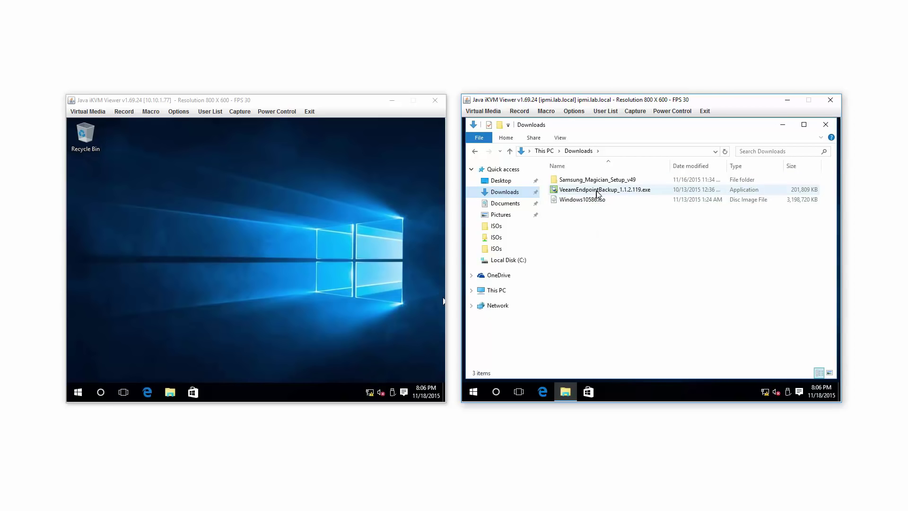
pyautogui.moveTo(598, 193)
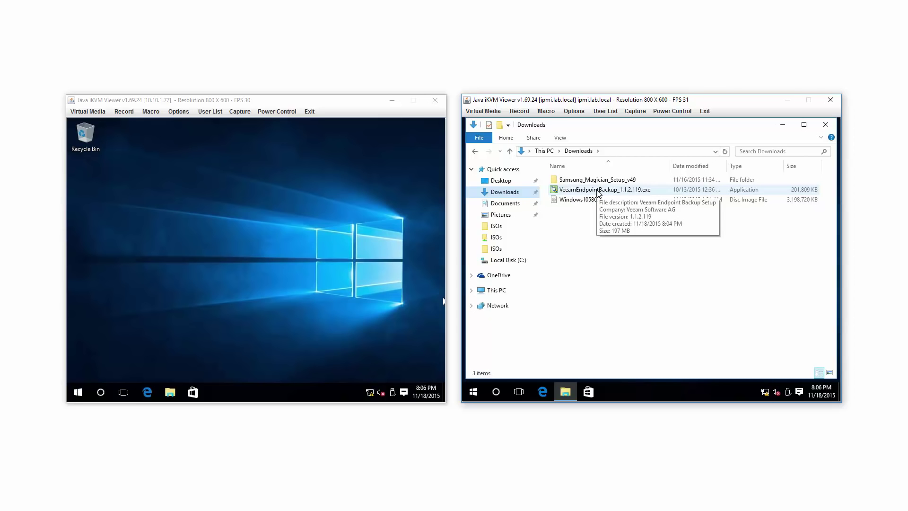
pyautogui.click(598, 190)
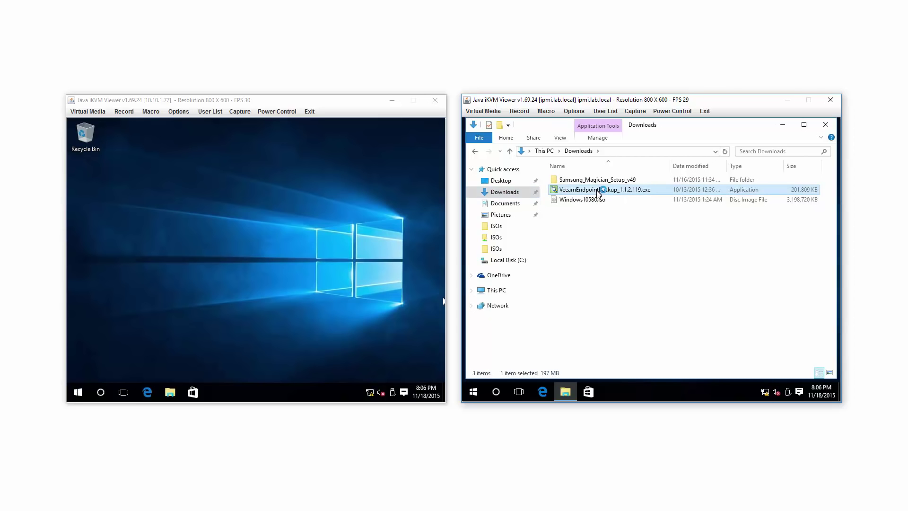
pyautogui.click(708, 276)
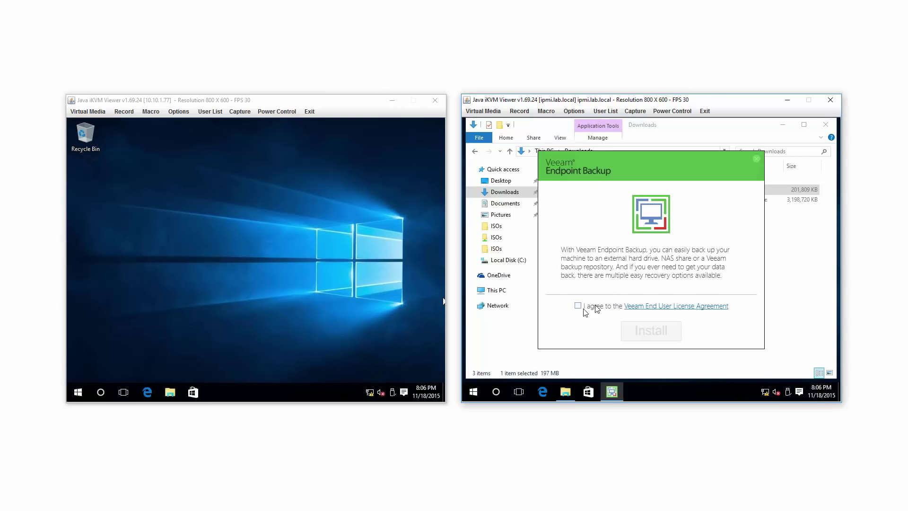
# - Agree to the Veeam End User License Agreement and start the installation
pyautogui.click(577, 305)
pyautogui.click(672, 337)
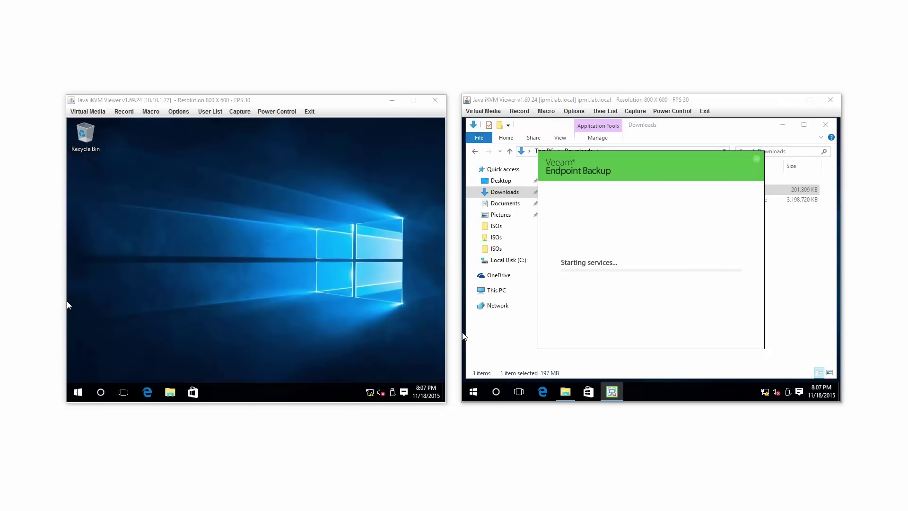
# - Switch to Chrome and open the Samsung 950 PRO 'World's fastest consumer SSD' article
pyautogui.hotkey('alt', 'Tab')
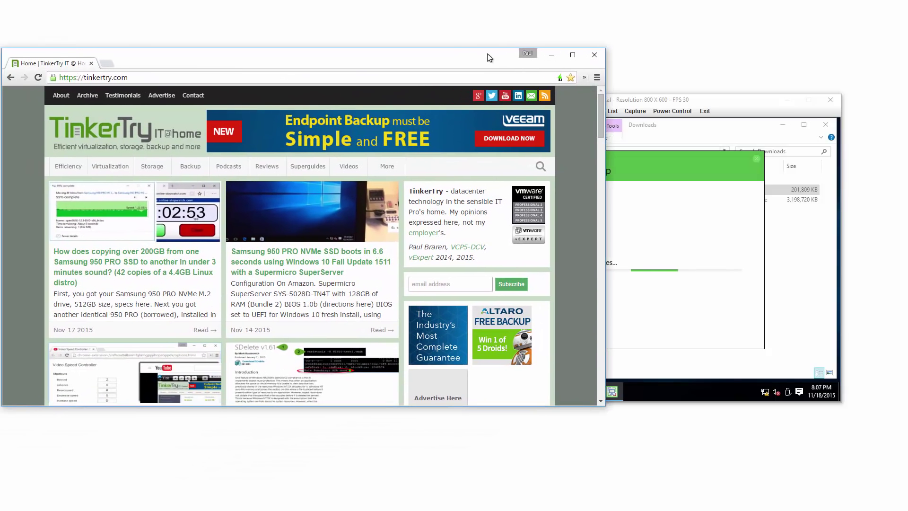
pyautogui.scroll(-10, 487, 206)
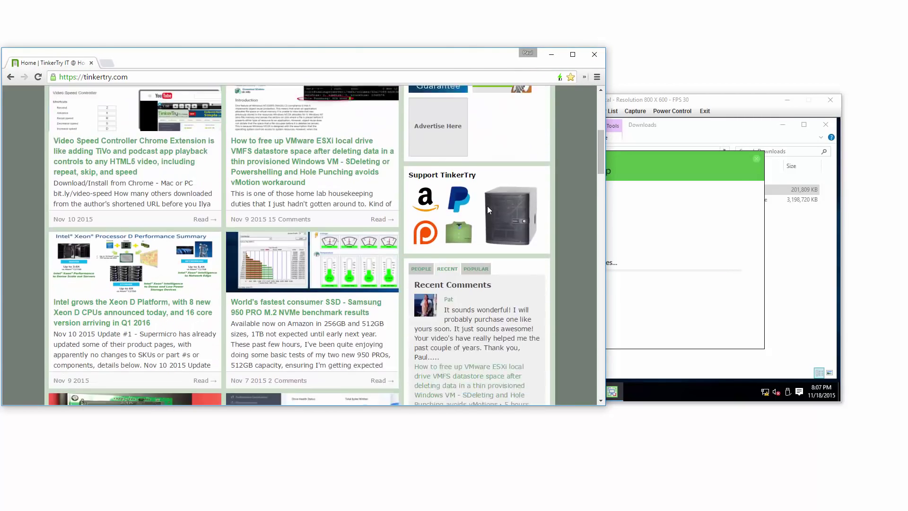
pyautogui.scroll(-3, 488, 208)
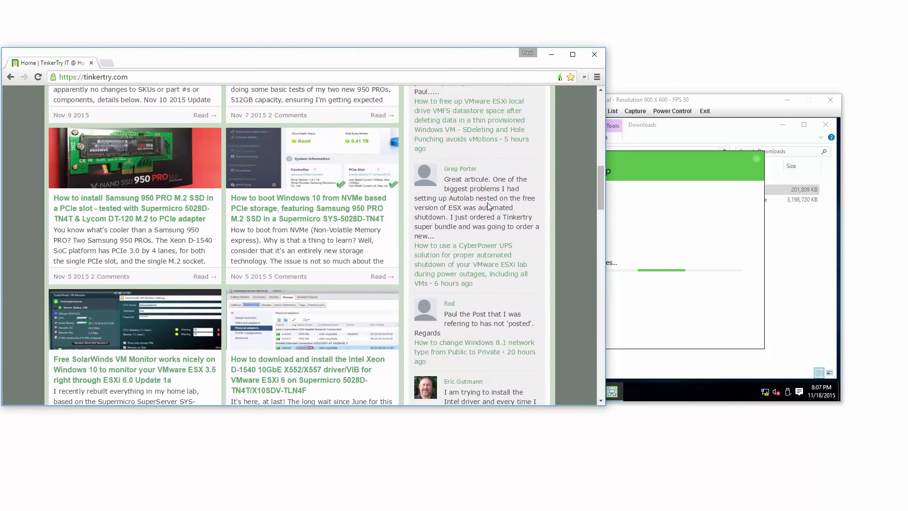
pyautogui.scroll(3, 488, 202)
pyautogui.click(296, 205)
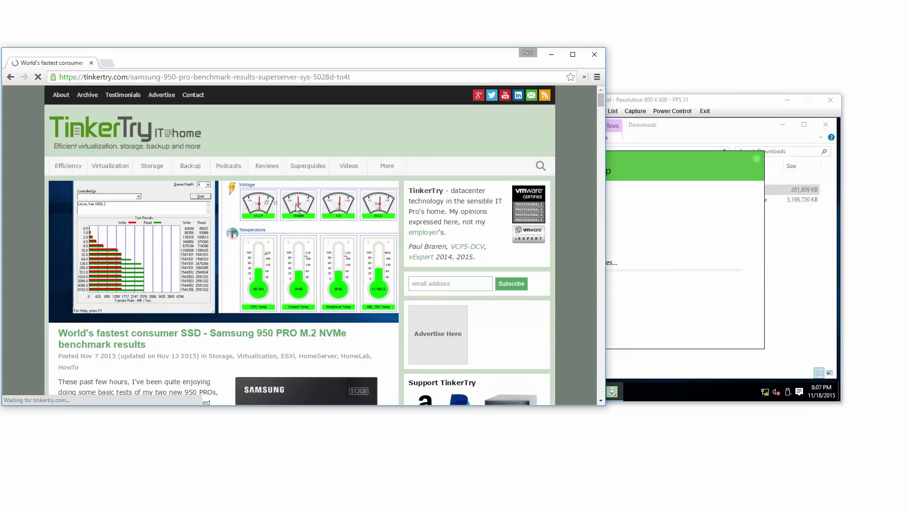
# - Jump to the article's ATTO Disk Benchmark section from its Table of Contents
pyautogui.scroll(-8, 455, 312)
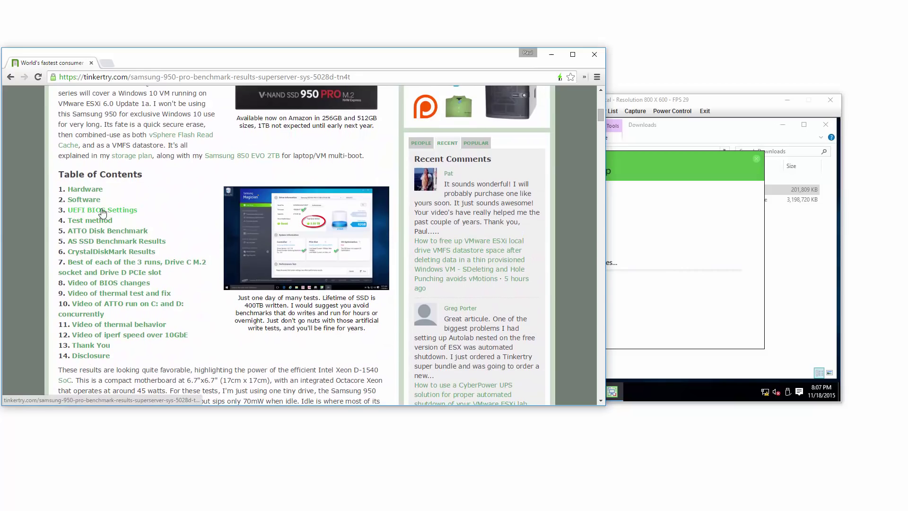
pyautogui.scroll(-10, 286, 326)
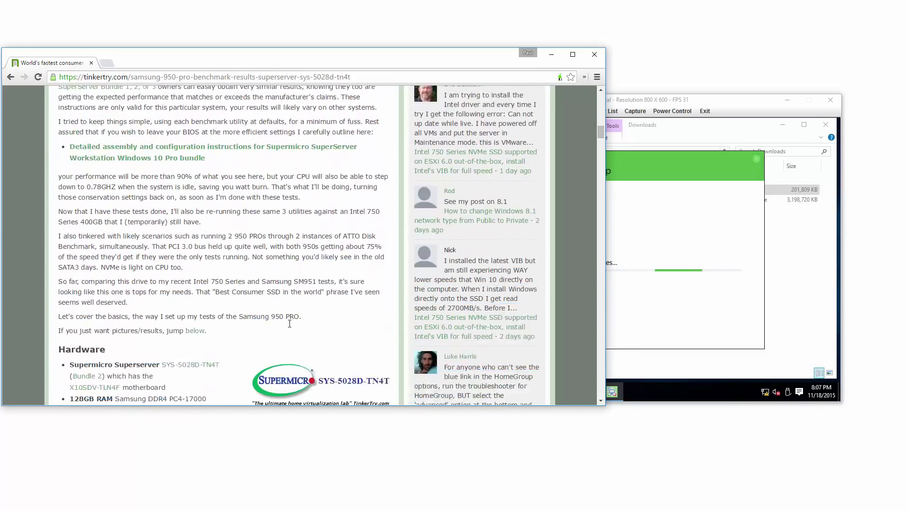
pyautogui.scroll(-10, 290, 326)
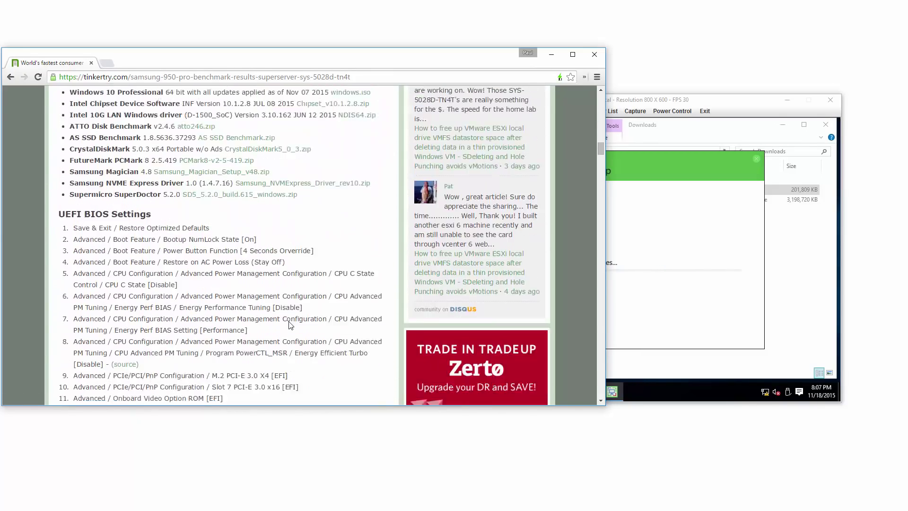
pyautogui.scroll(-3, 289, 324)
pyautogui.scroll(3, 290, 308)
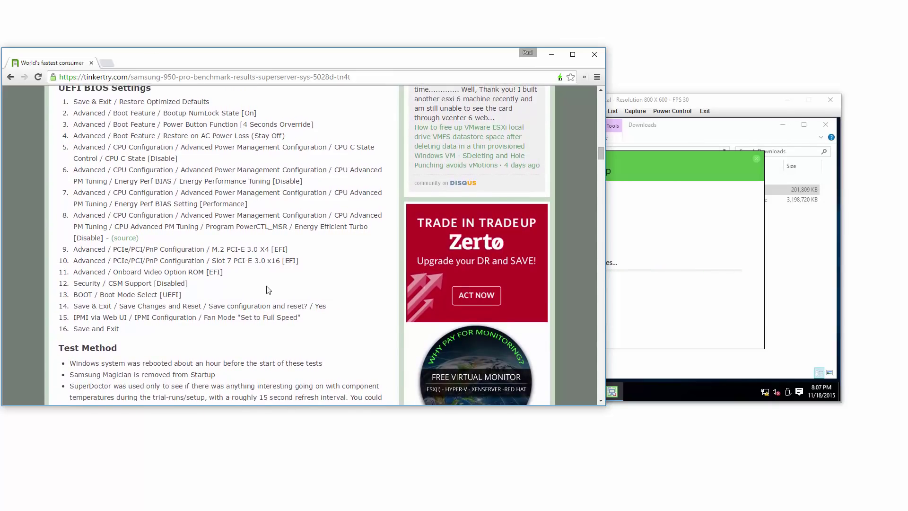
pyautogui.scroll(14, 268, 290)
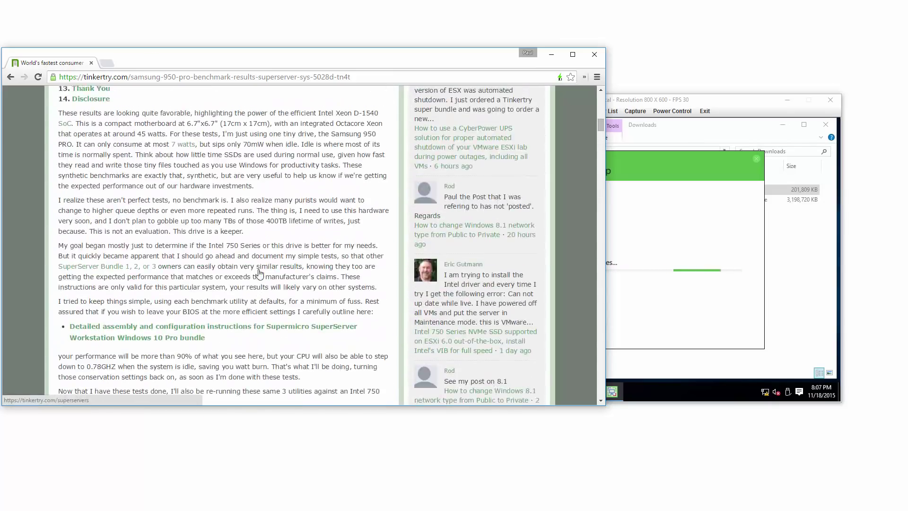
pyautogui.scroll(-4, 260, 274)
pyautogui.scroll(15, 259, 273)
pyautogui.scroll(-7, 257, 268)
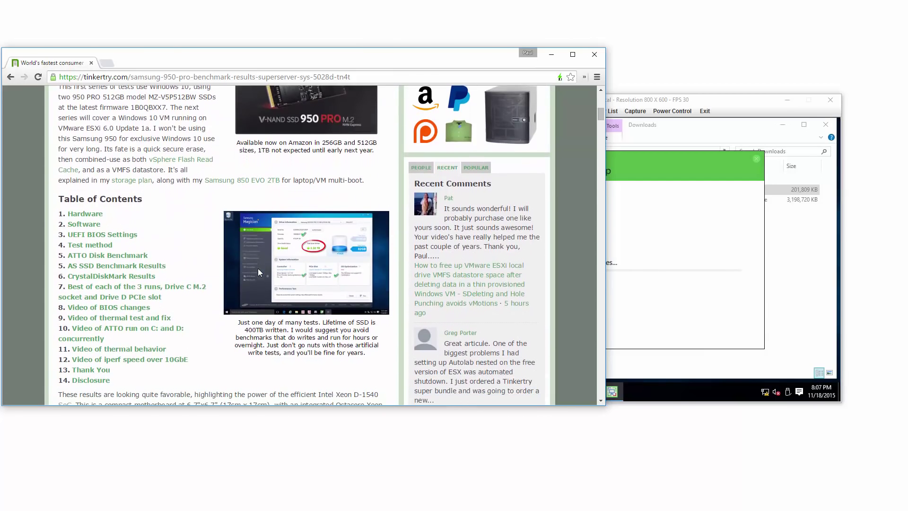
pyautogui.click(119, 256)
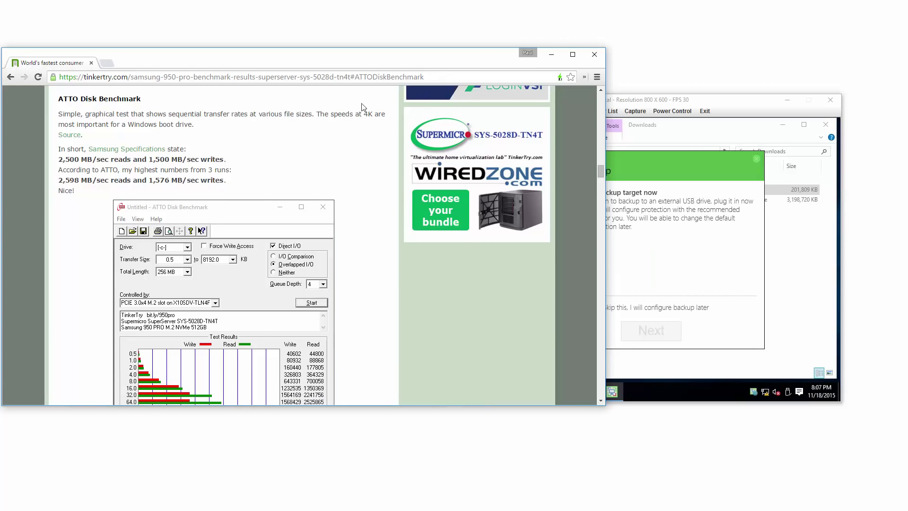
pyautogui.scroll(-3, 360, 224)
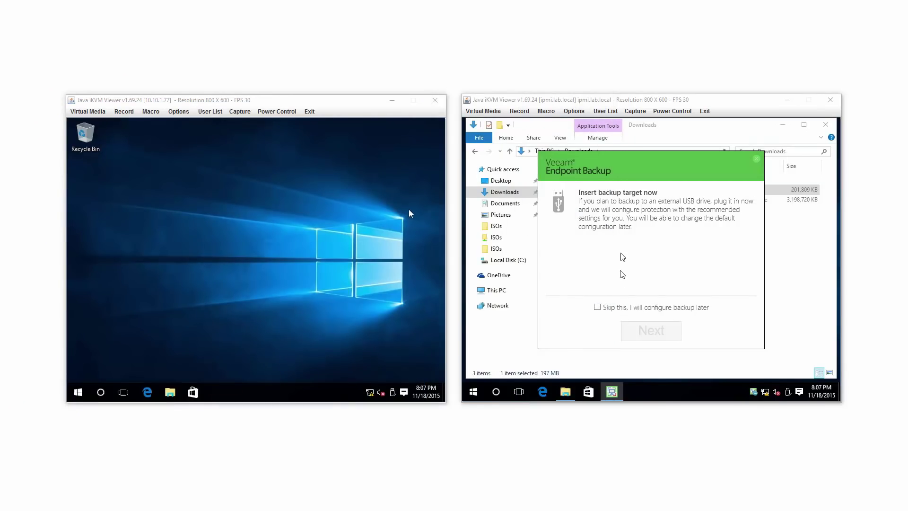
# - Finish the Veeam install, skipping the backup target and the Recovery Media creation wizard
pyautogui.click(597, 308)
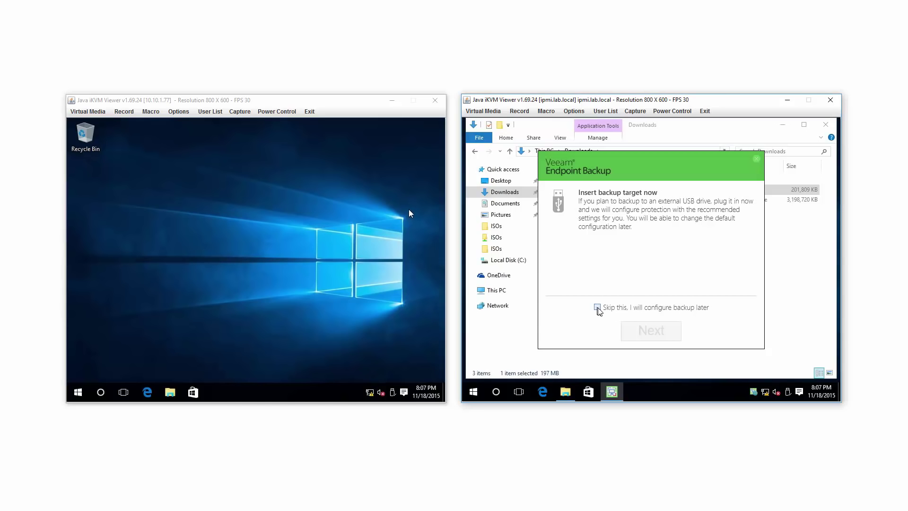
pyautogui.click(652, 331)
pyautogui.click(652, 334)
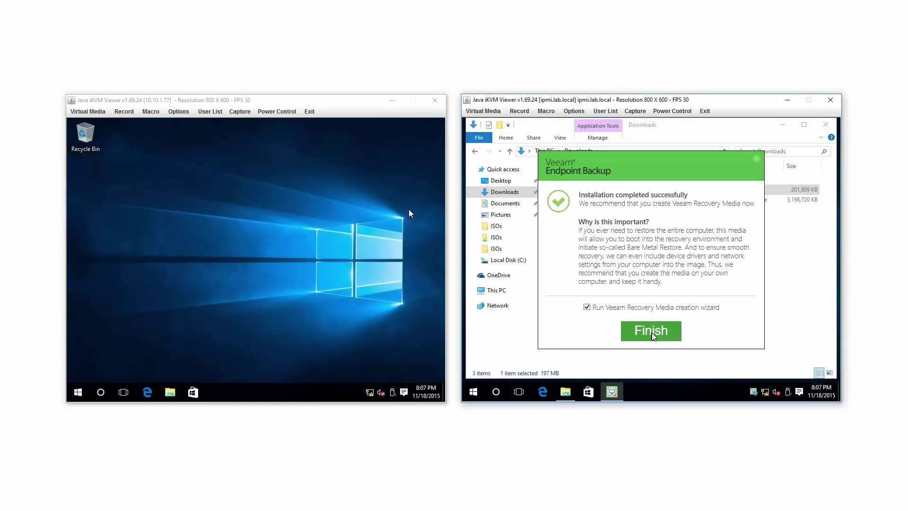
pyautogui.click(587, 307)
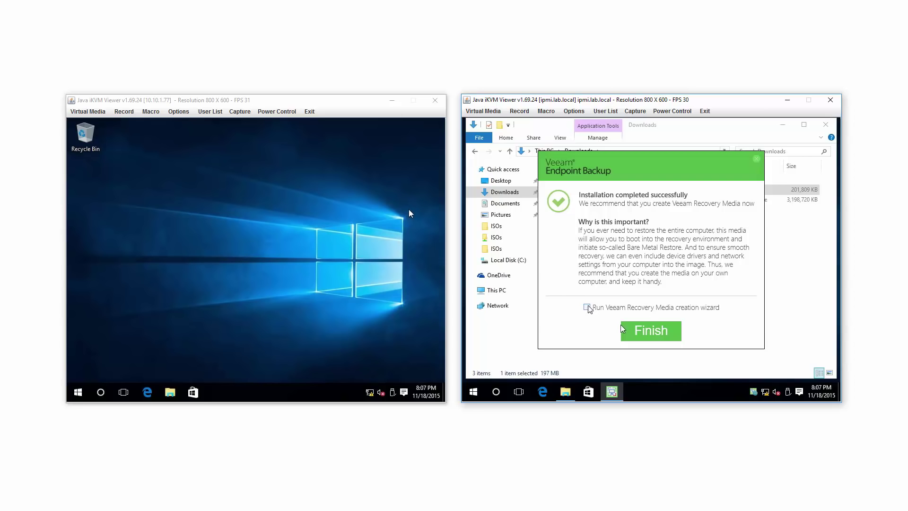
pyautogui.click(657, 333)
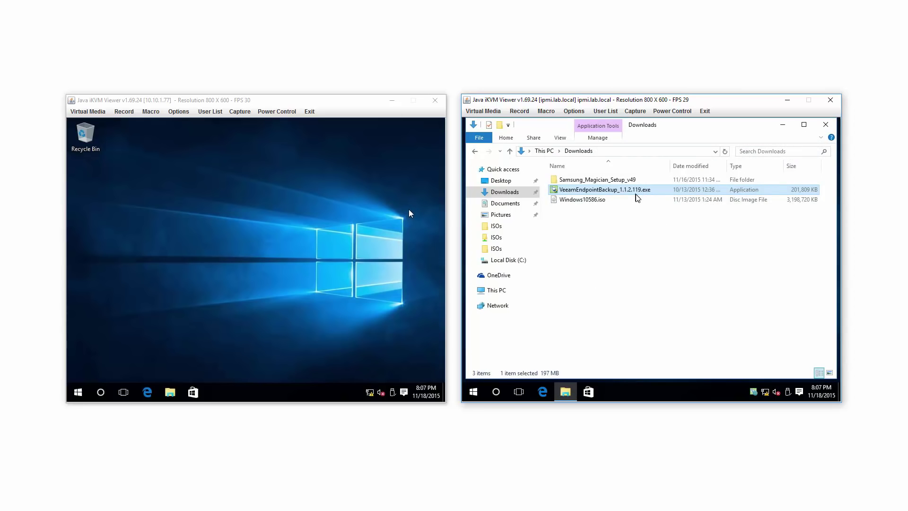
# - Close the Downloads window and open the backup wizard from the tray, keeping Entire computer mode
pyautogui.click(825, 124)
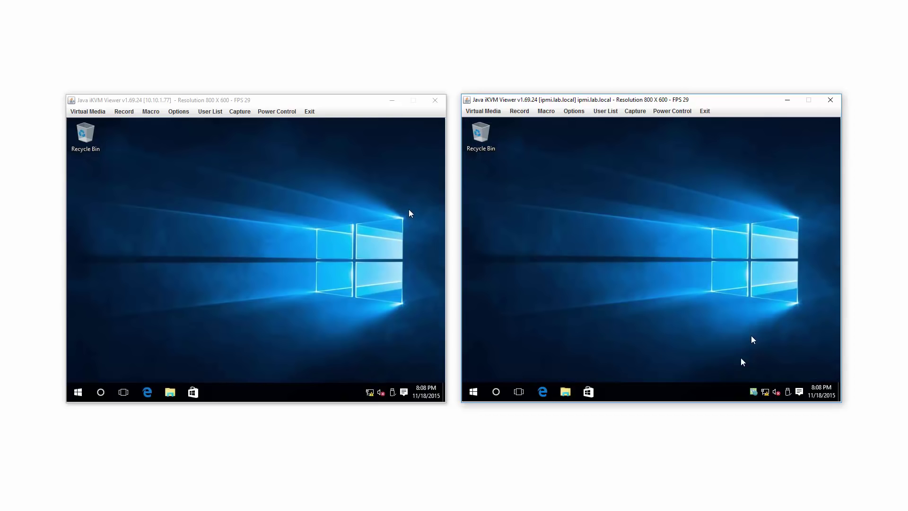
pyautogui.doubleClick(754, 394)
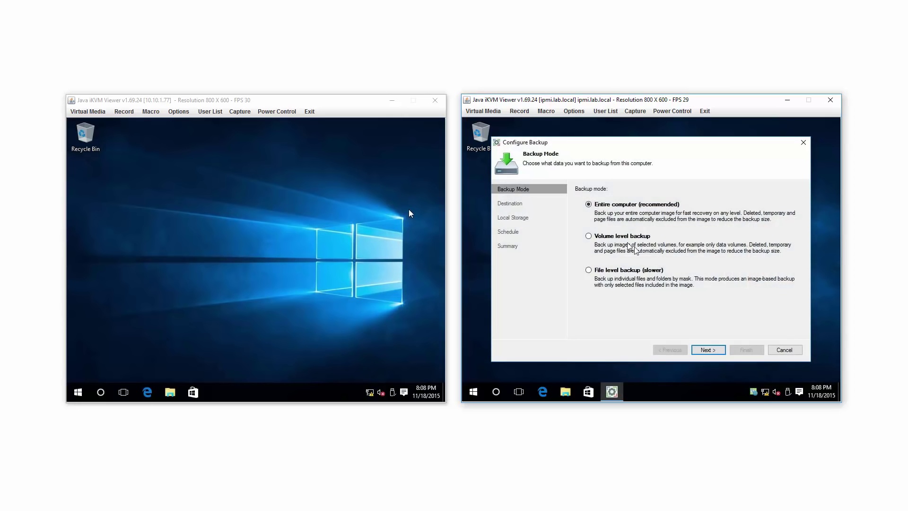
pyautogui.click(708, 349)
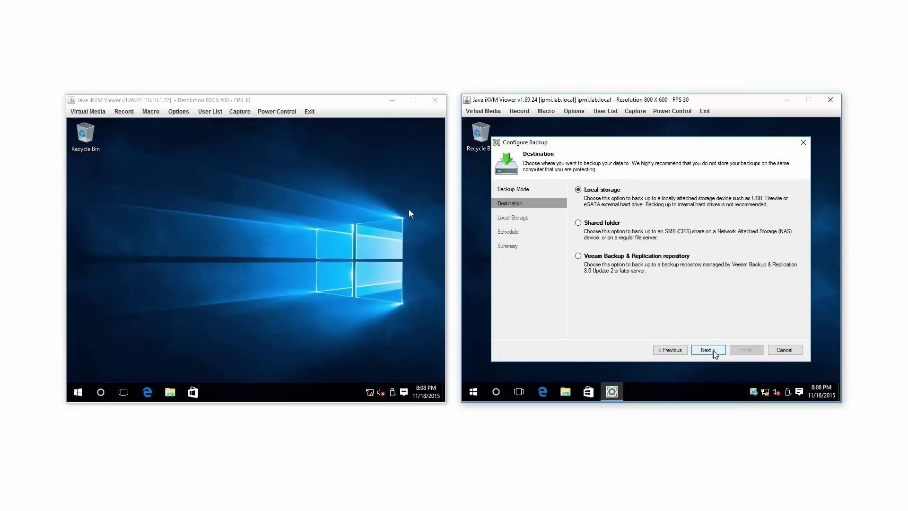
# - Advance to Destination and check Local Disk (C:) properties: 144 GB used, 331 GB free
pyautogui.click(566, 393)
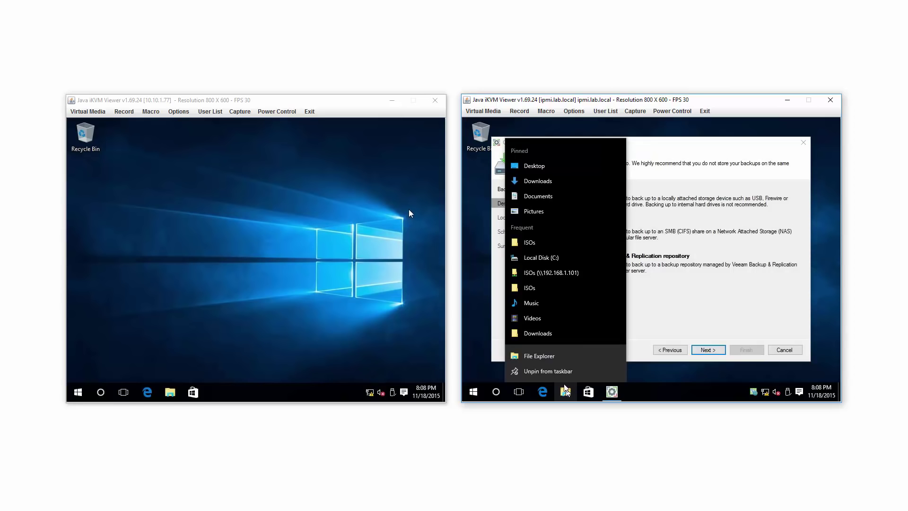
pyautogui.click(556, 361)
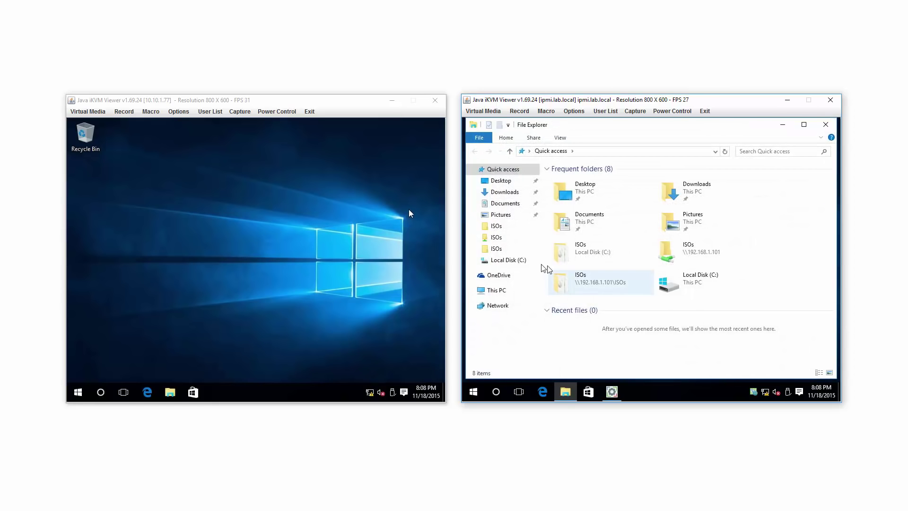
pyautogui.click(510, 263)
pyautogui.rightClick(511, 264)
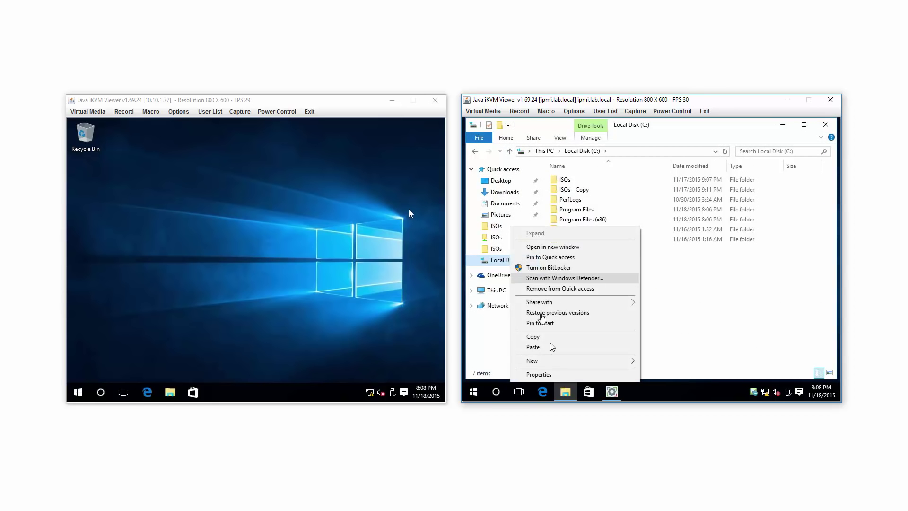
pyautogui.click(552, 376)
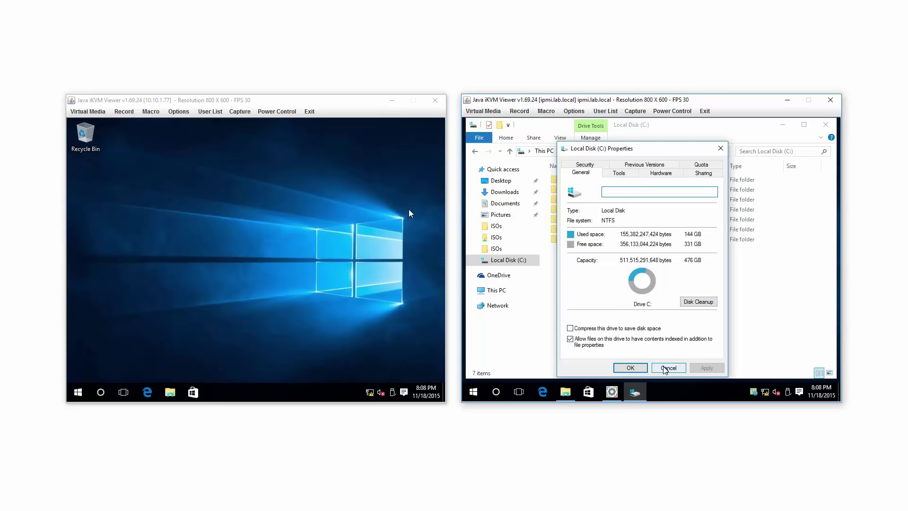
pyautogui.click(668, 368)
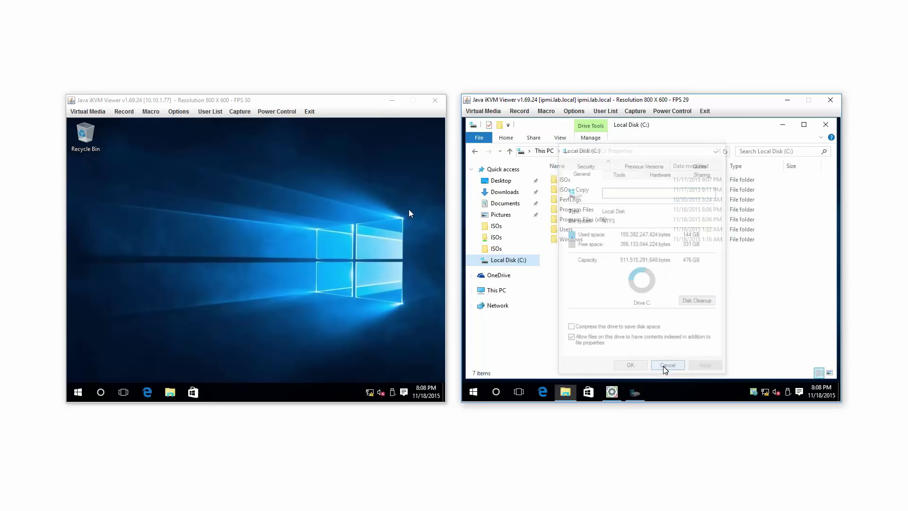
# - Close File Explorer and advance the wizard to Local Storage, listing C: with 331.7 GB free
pyautogui.click(545, 151)
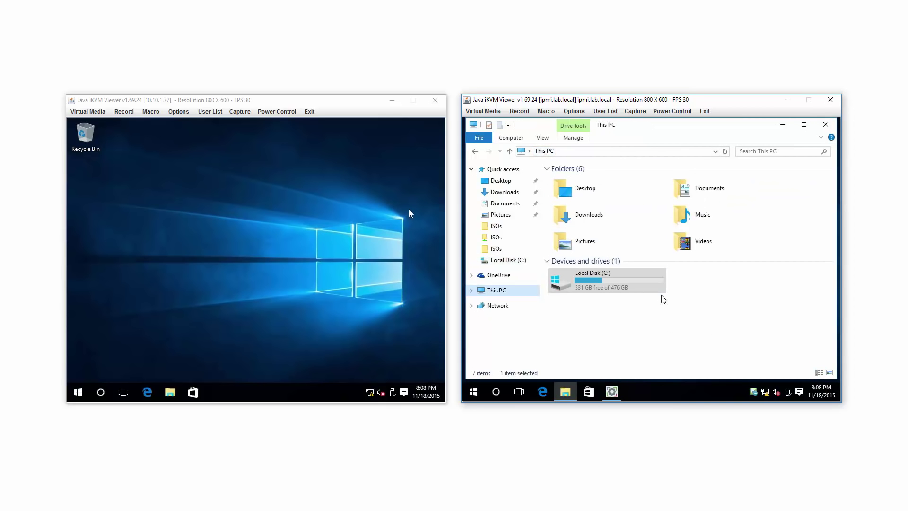
pyautogui.click(825, 125)
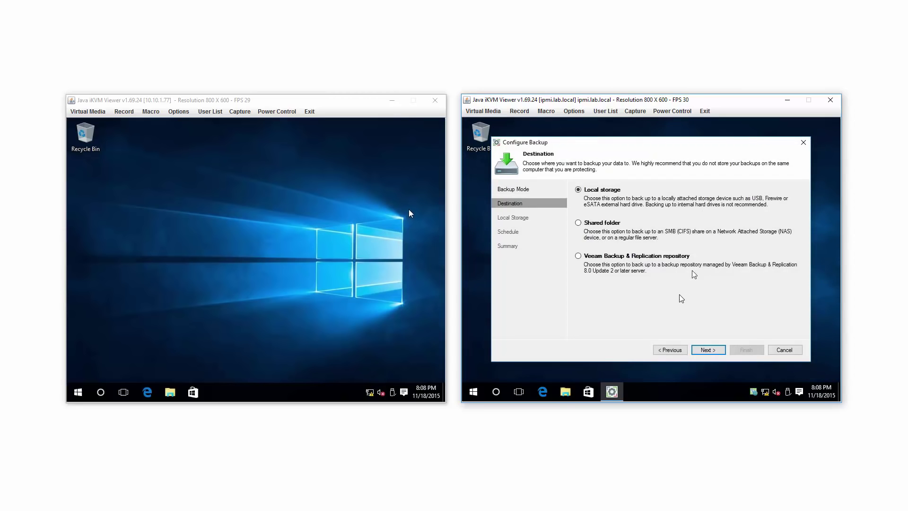
pyautogui.click(717, 351)
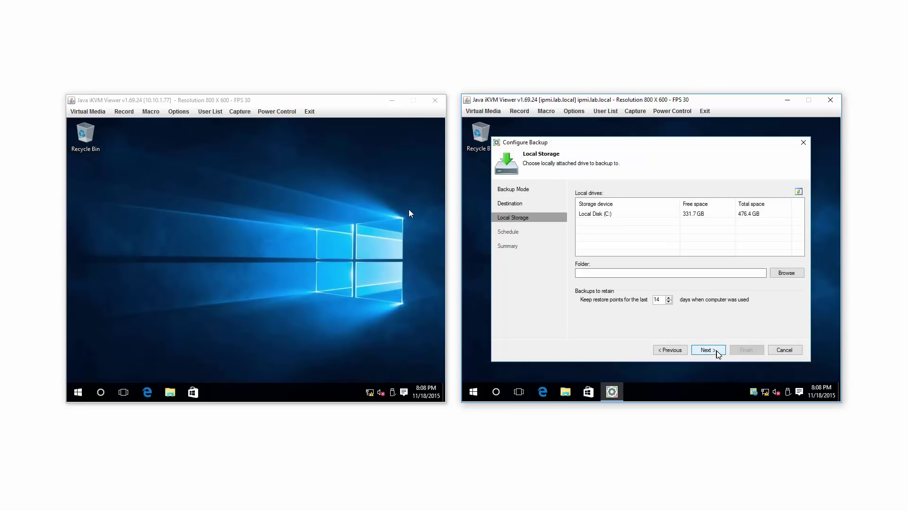
# - Switch the destination to Shared folder and enter the share path \\192.168.1.101\ISOs
pyautogui.click(685, 350)
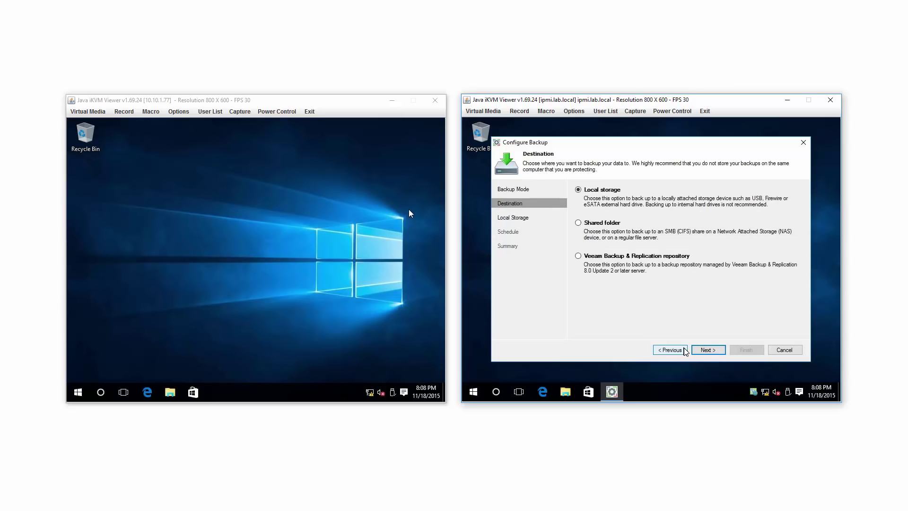
pyautogui.click(578, 222)
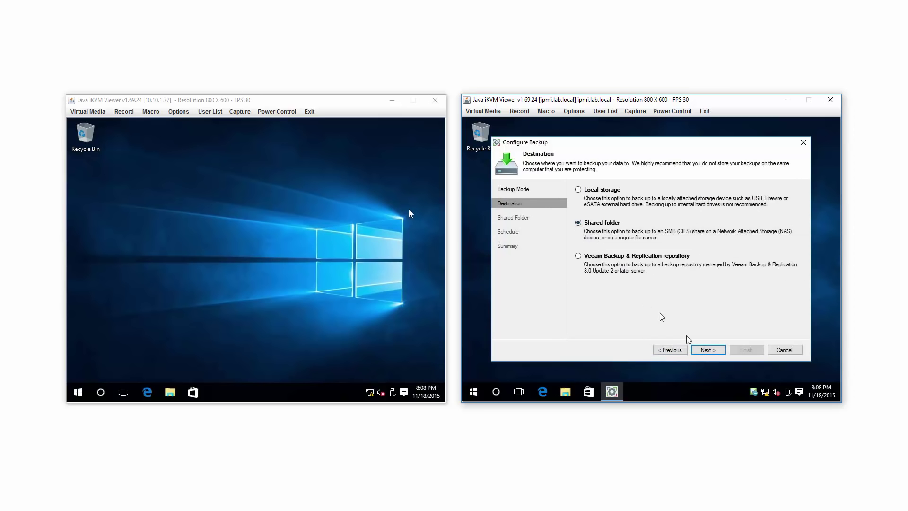
pyautogui.click(715, 350)
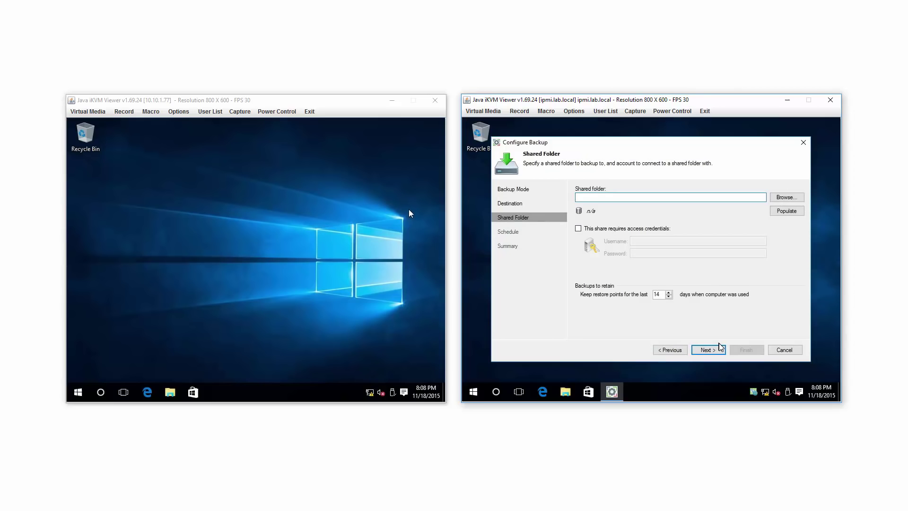
pyautogui.write('\\192.168.1.101')
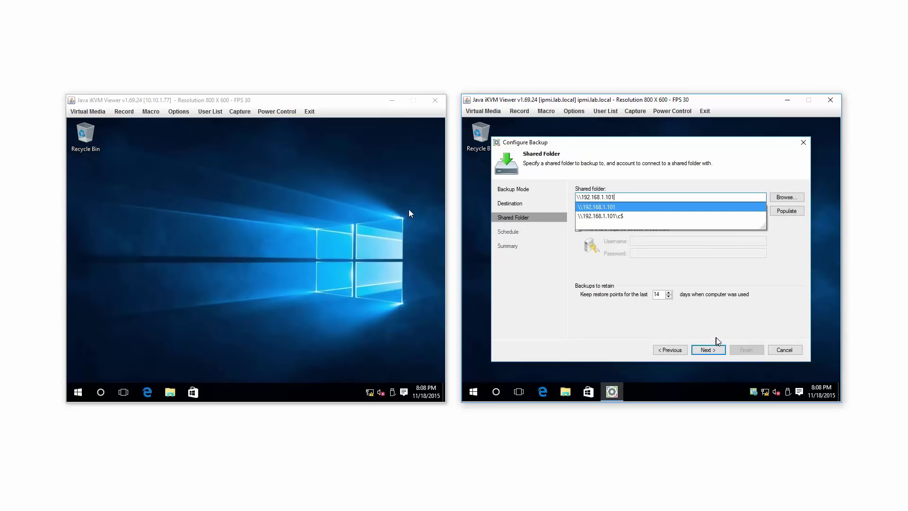
pyautogui.click(717, 337)
pyautogui.click(633, 199)
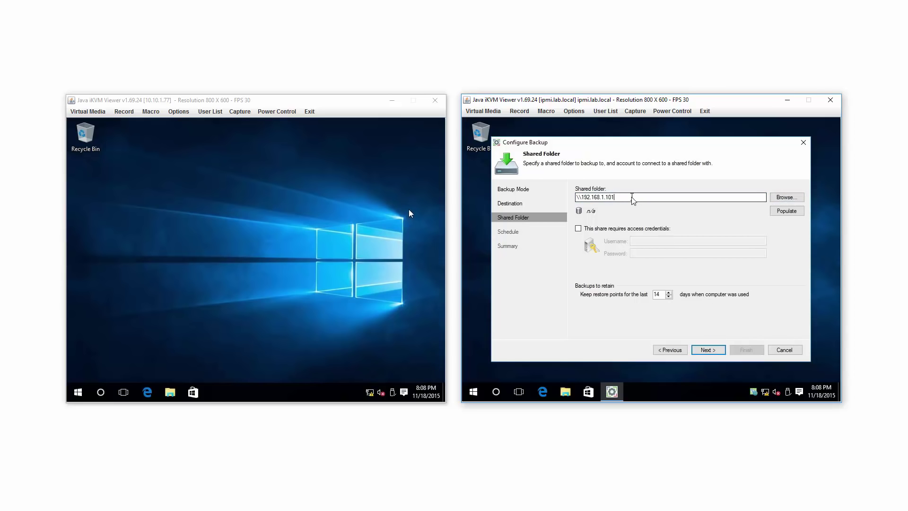
pyautogui.write('\\ISOs')
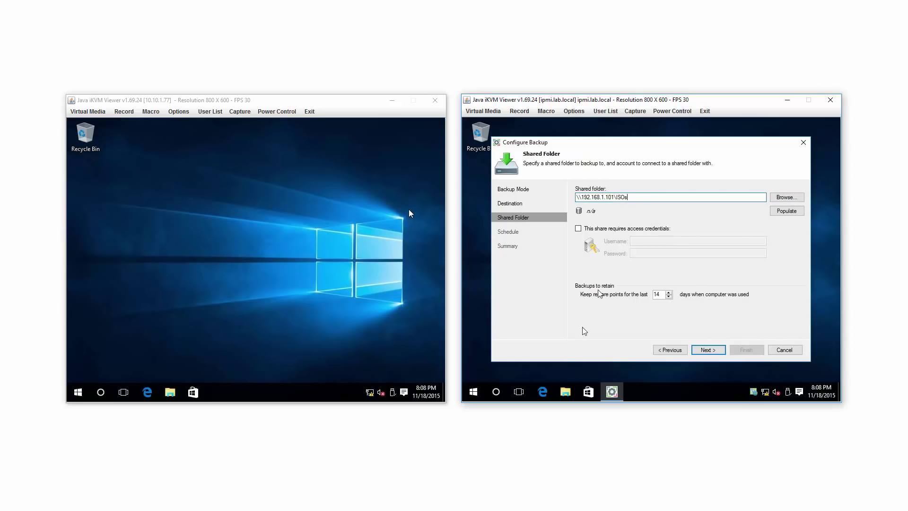
pyautogui.click(565, 391)
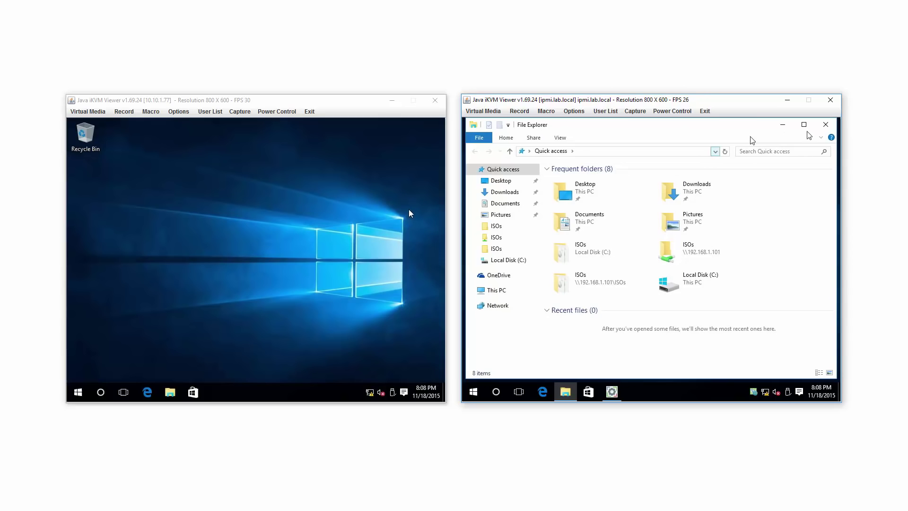
pyautogui.click(825, 124)
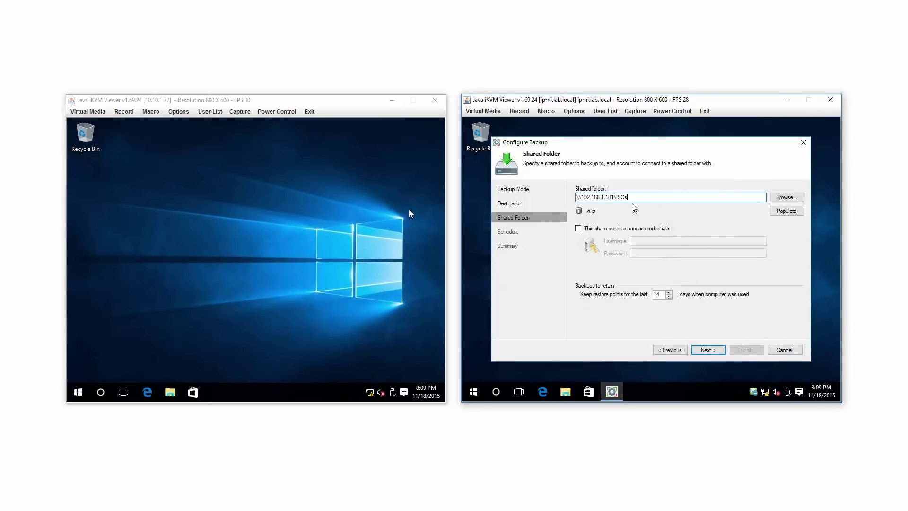
# - Require share credentials, enter the username and password, and populate to show 300.4 GB free
pyautogui.click(578, 229)
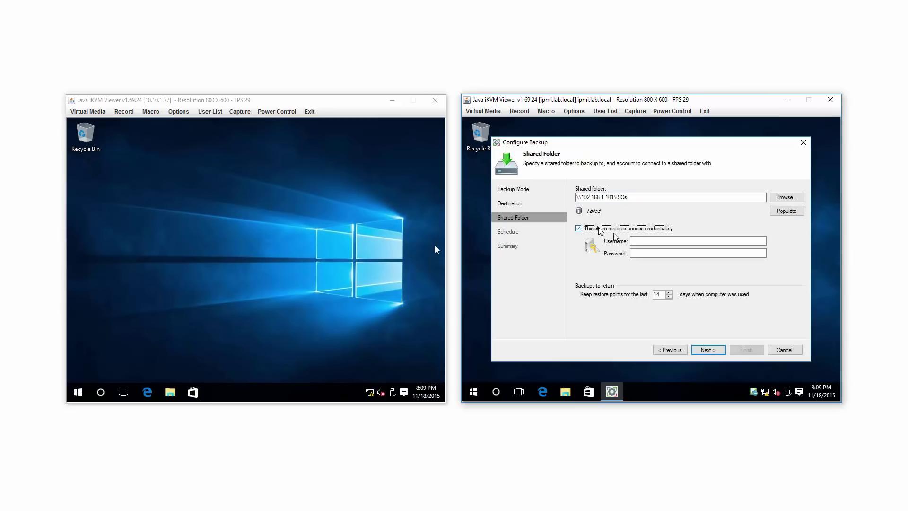
pyautogui.click(640, 241)
pyautogui.write('up\\user')
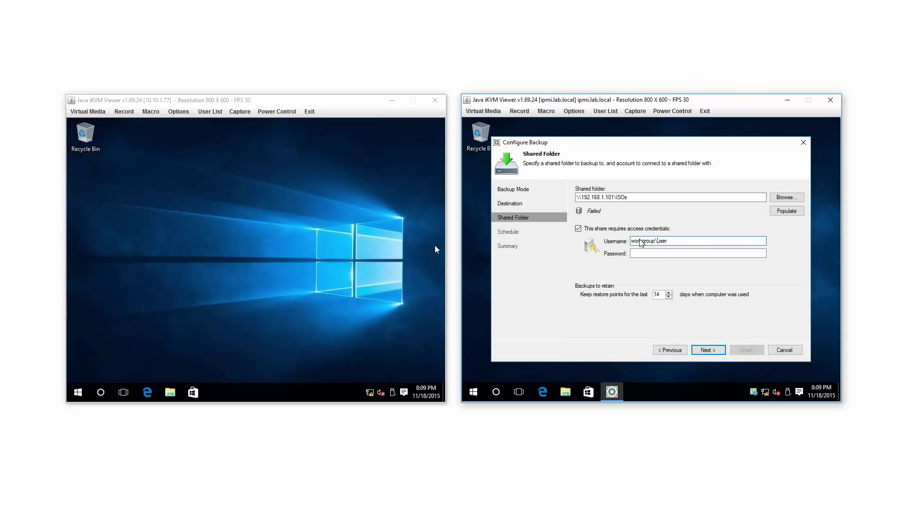
pyautogui.click(645, 253)
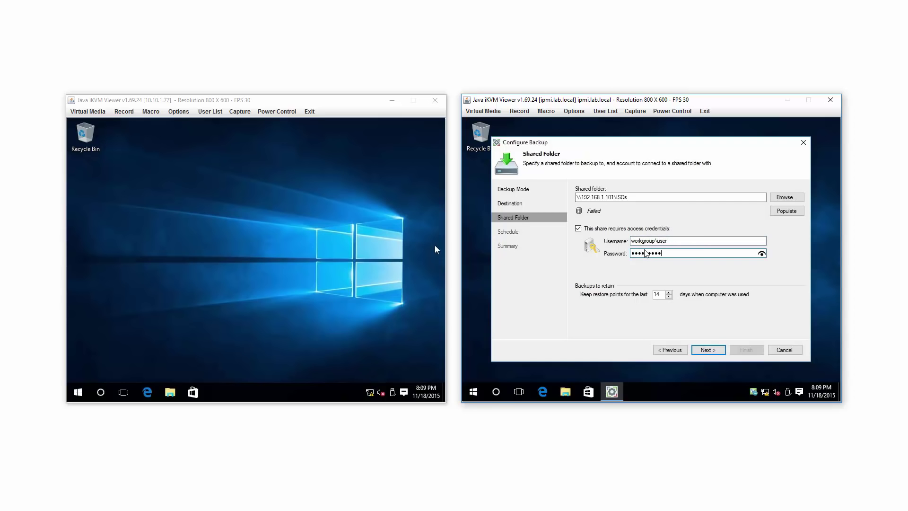
pyautogui.click(781, 212)
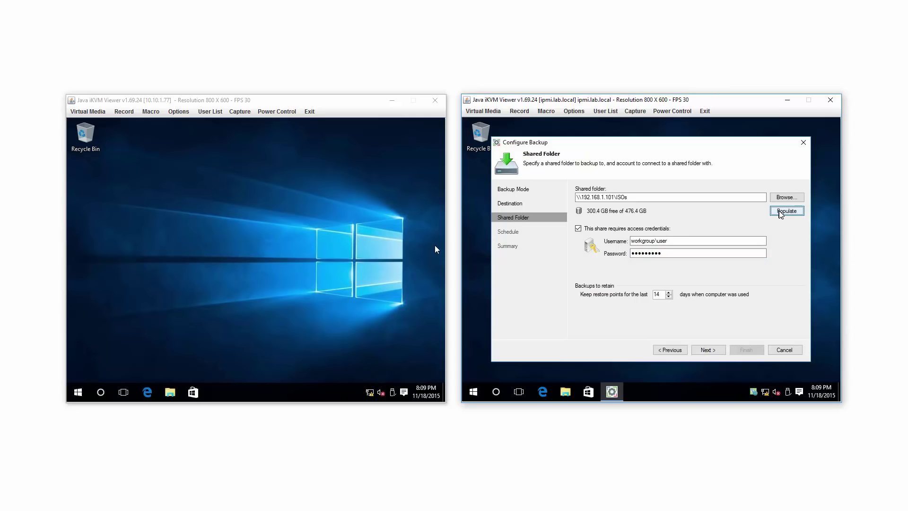
# - Disable the daily schedule, create the job, and finish so the backup starts immediately
pyautogui.click(718, 352)
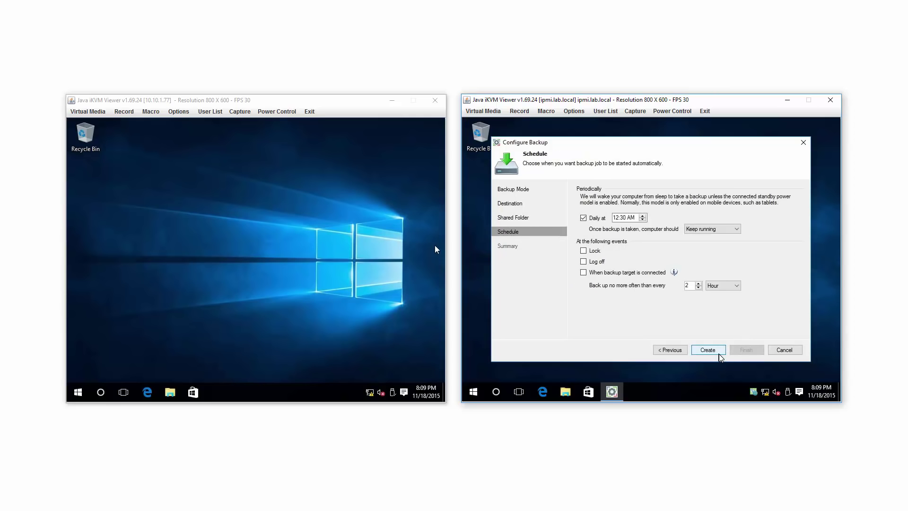
pyautogui.click(583, 218)
pyautogui.click(707, 349)
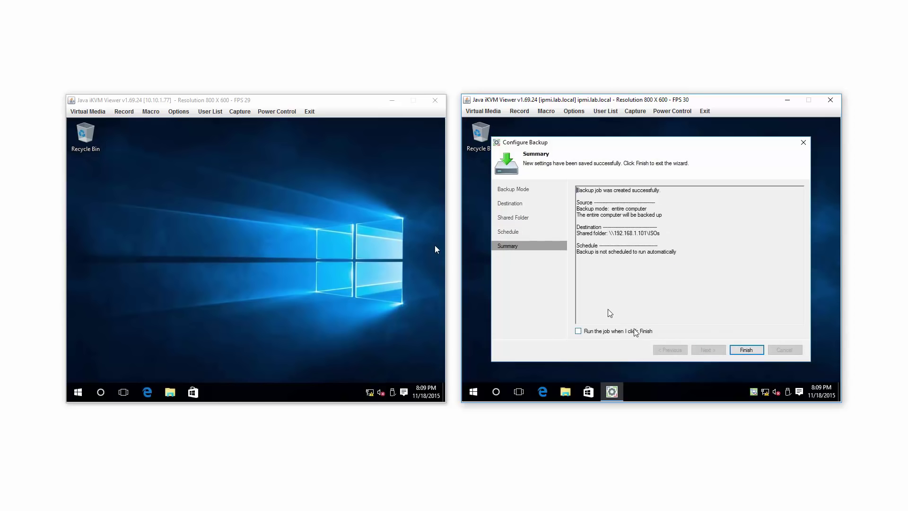
pyautogui.click(740, 353)
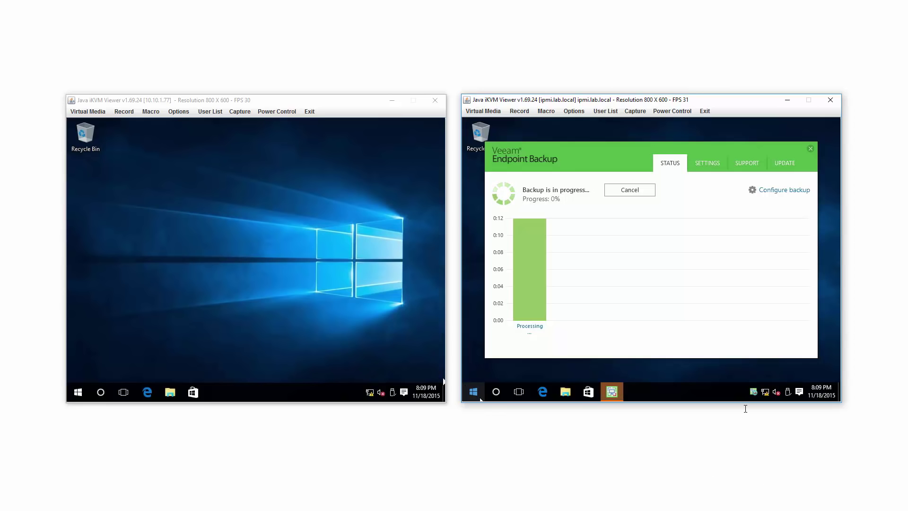
# - Open Task Manager's Performance tab on the share server and shift it right
pyautogui.rightClick(279, 390)
pyautogui.click(305, 341)
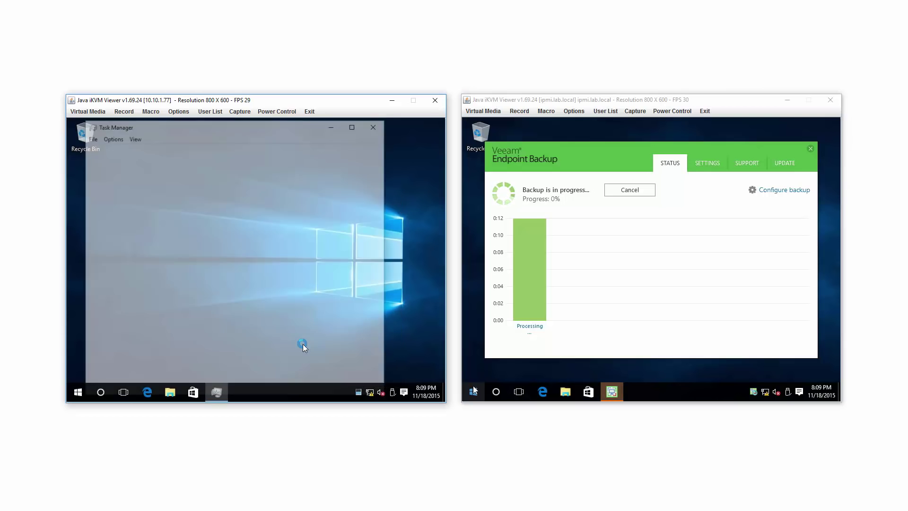
pyautogui.click(128, 148)
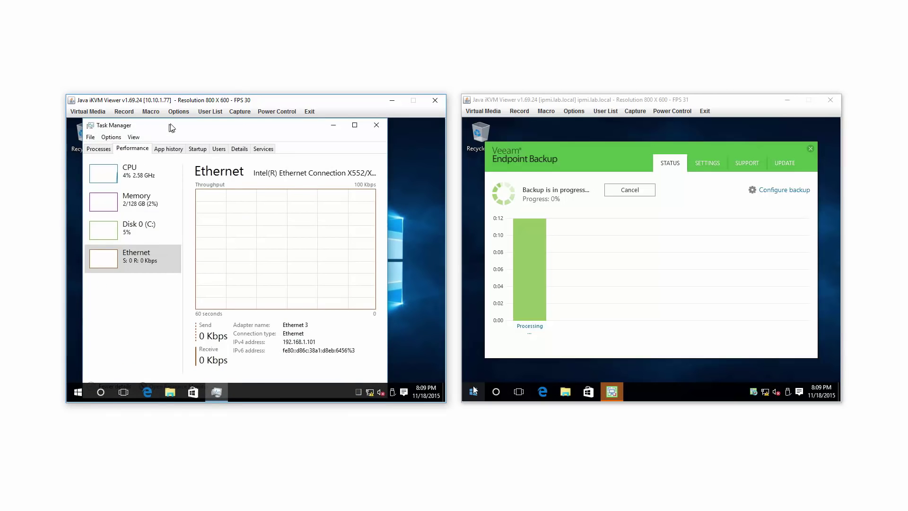
pyautogui.moveTo(177, 126); pyautogui.dragTo(223, 132)
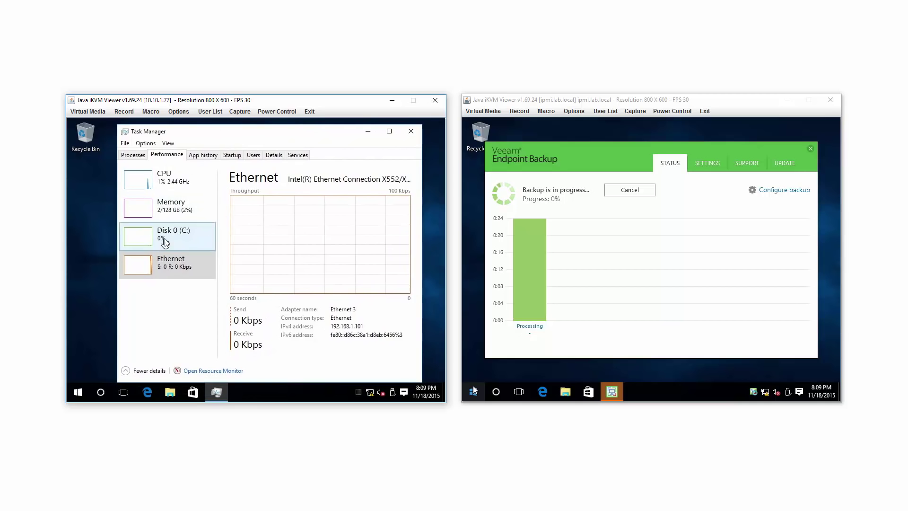
# - Open Task Manager's Performance tab on the backed-up server showing CPU details, repositioned
pyautogui.rightClick(673, 392)
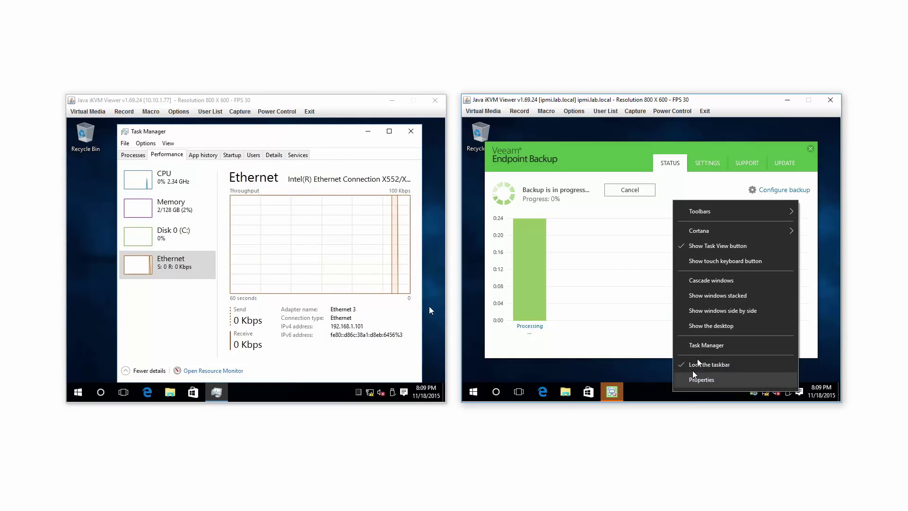
pyautogui.click(701, 353)
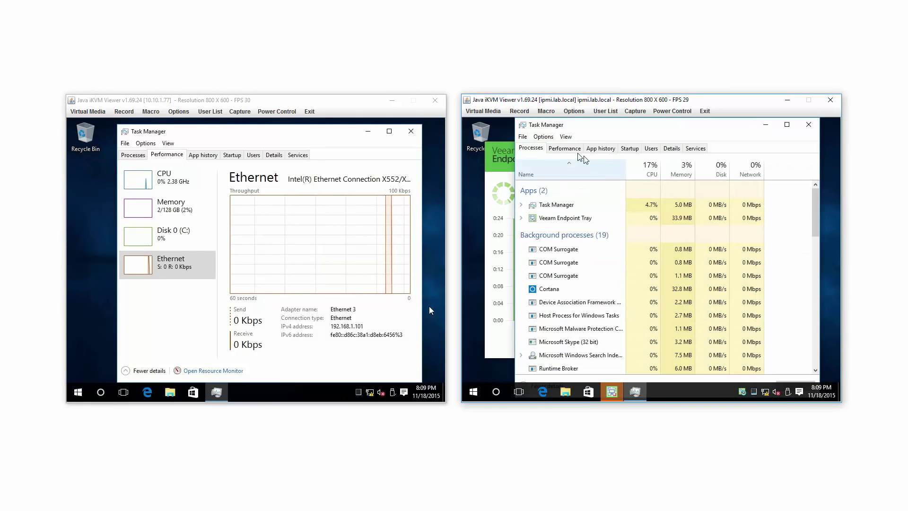
pyautogui.click(565, 149)
pyautogui.click(578, 167)
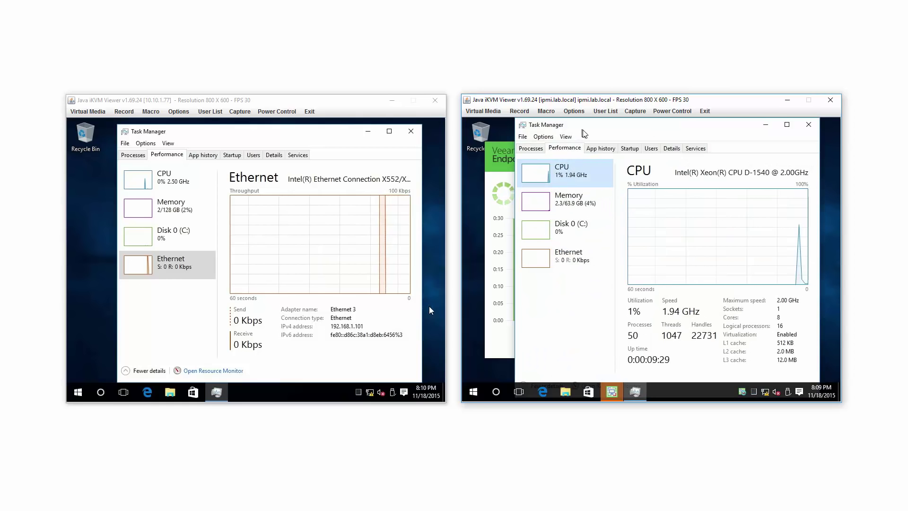
pyautogui.moveTo(581, 129); pyautogui.dragTo(630, 137)
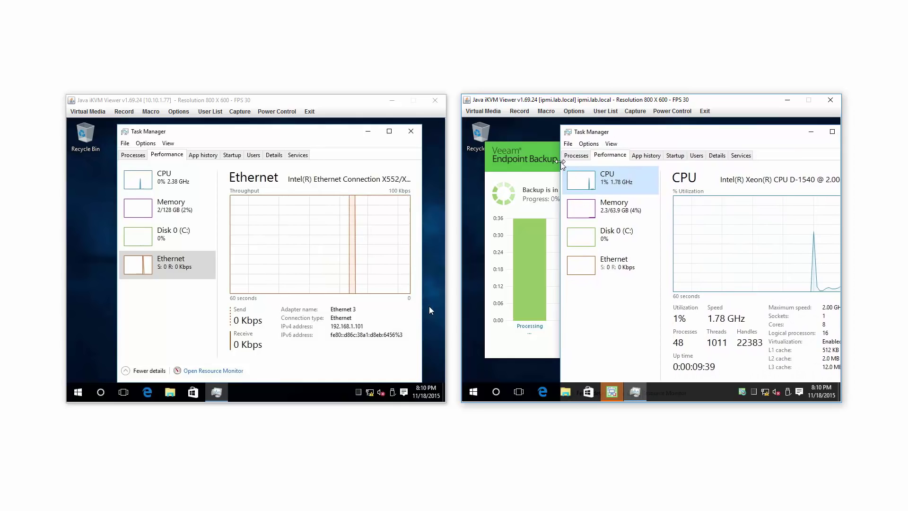
# - Reposition the backed-up server's Task Manager and display Disk 0 (C:) reading about 342 MB/s
pyautogui.moveTo(564, 168); pyautogui.dragTo(593, 163)
pyautogui.moveTo(729, 138); pyautogui.dragTo(696, 130)
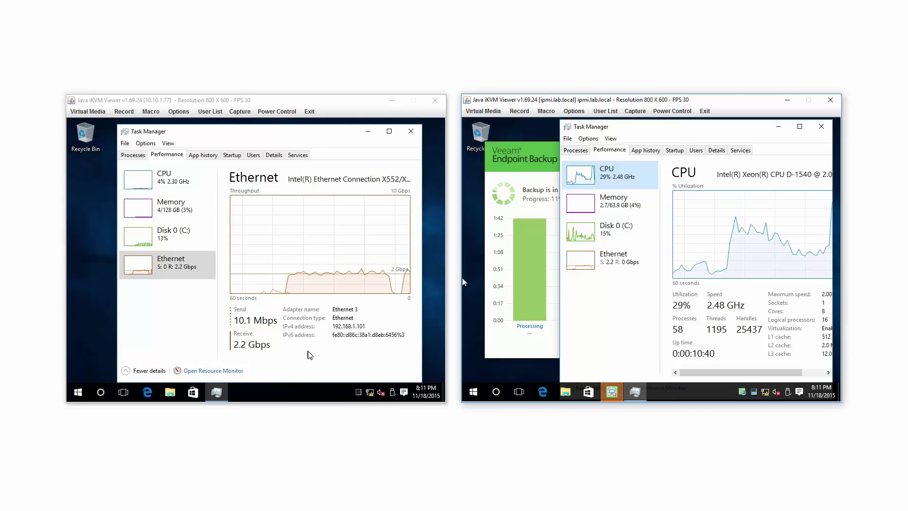
pyautogui.click(615, 241)
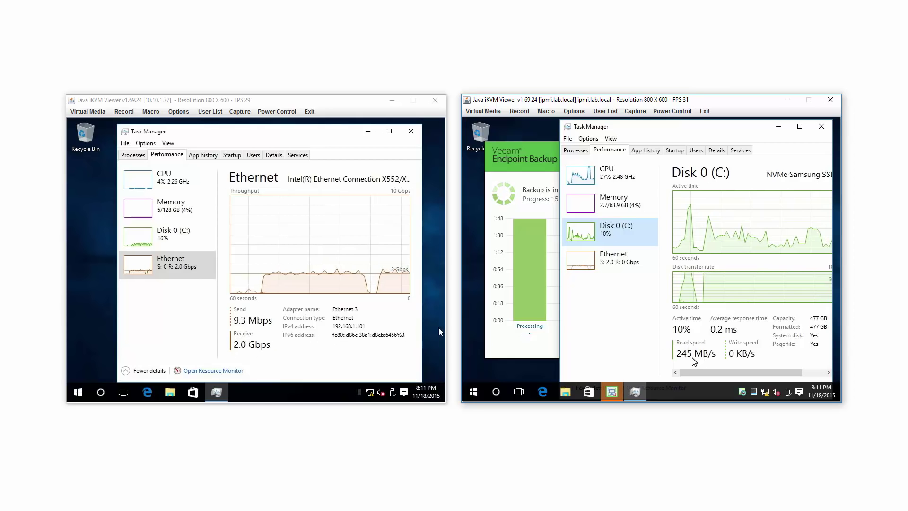
# - Return Task Manager's Performance view to the CPU details after reviewing Disk 0 (C:)
pyautogui.click(617, 185)
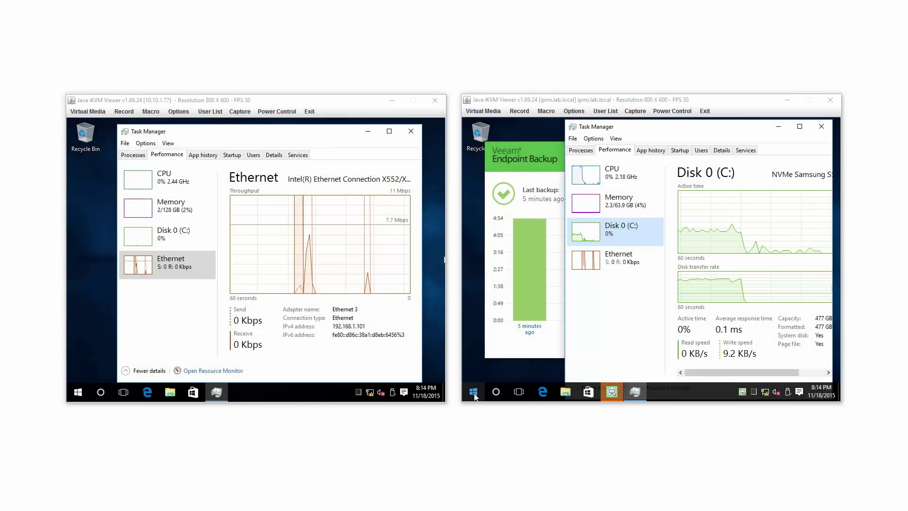
# - Minimize Task Manager and open the latest backup's restore point details, showing 19.9 GB
pyautogui.click(778, 126)
pyautogui.moveTo(527, 305)
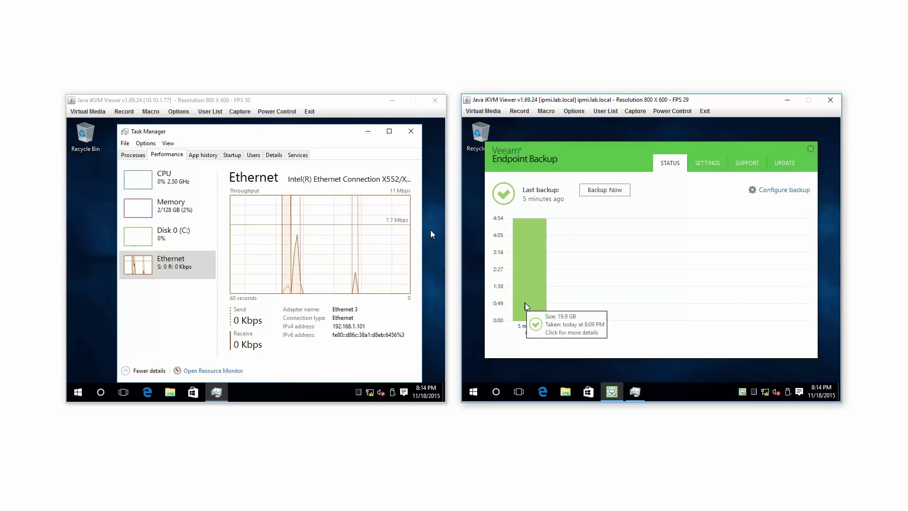
pyautogui.click(527, 290)
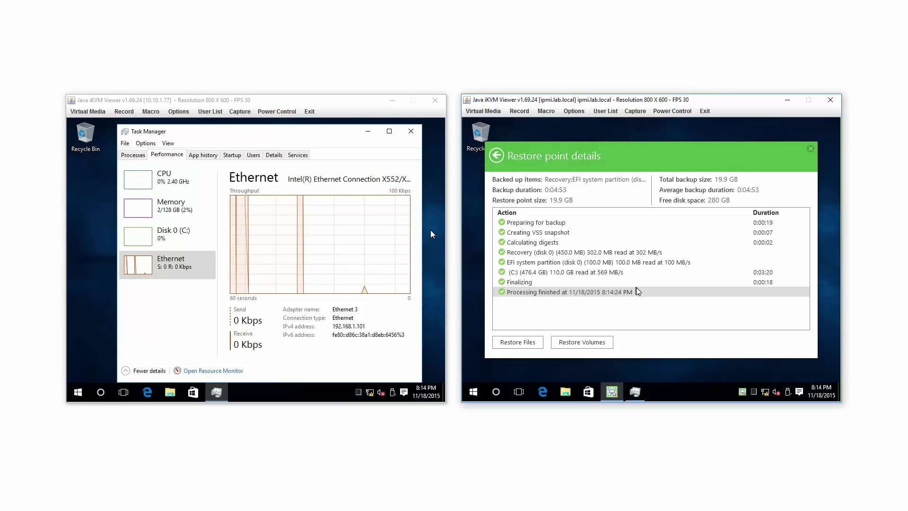
pyautogui.click(492, 112)
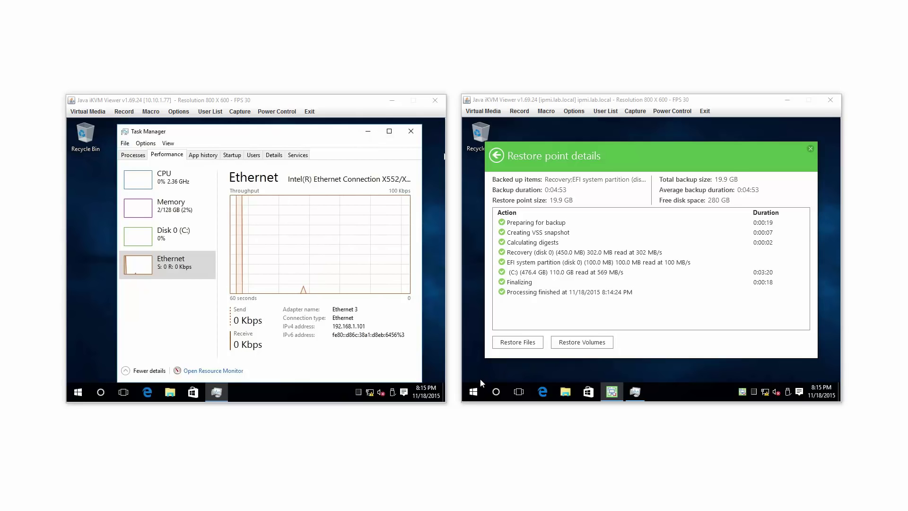
# - Open the Virtual Storage settings and browse to the c:\iso folder for a disk image
pyautogui.click(473, 392)
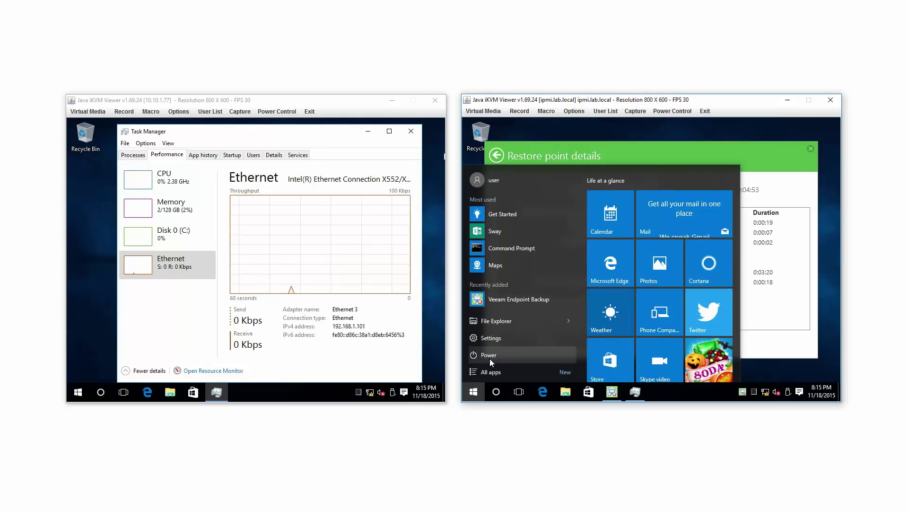
pyautogui.click(476, 112)
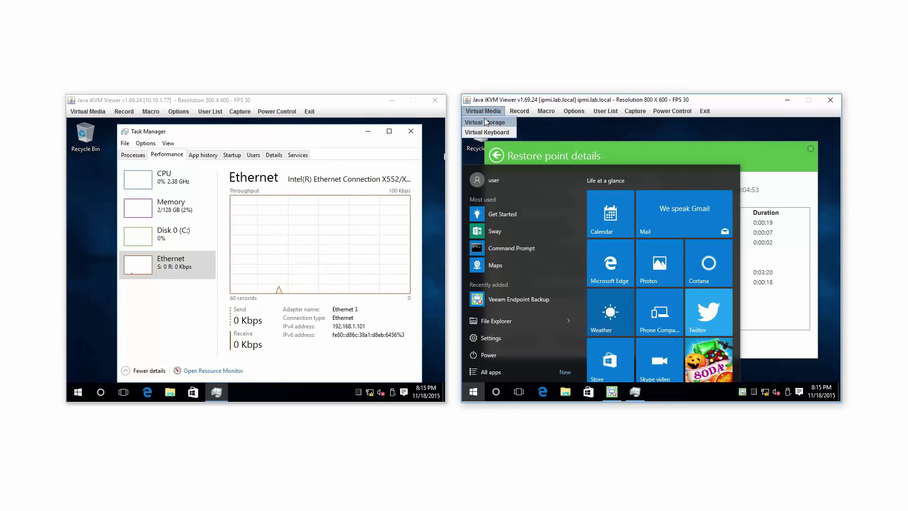
pyautogui.click(495, 123)
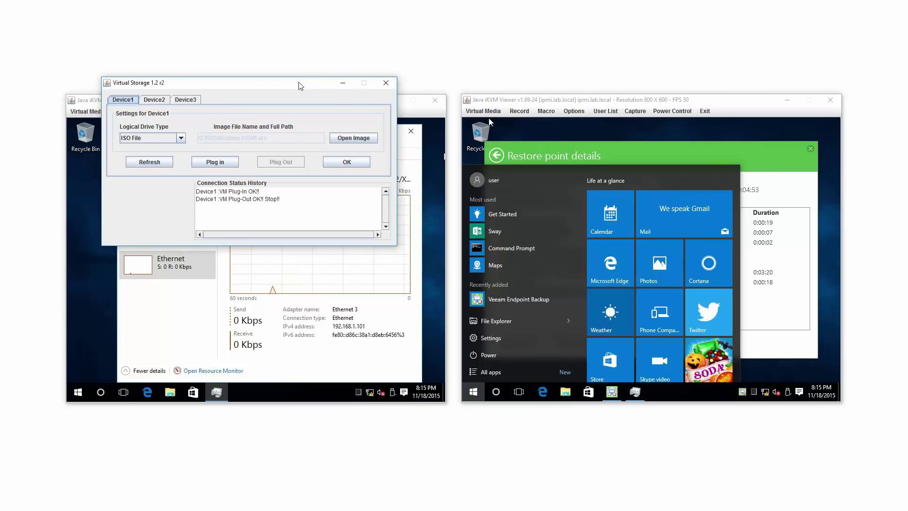
pyautogui.moveTo(301, 83); pyautogui.dragTo(686, 79)
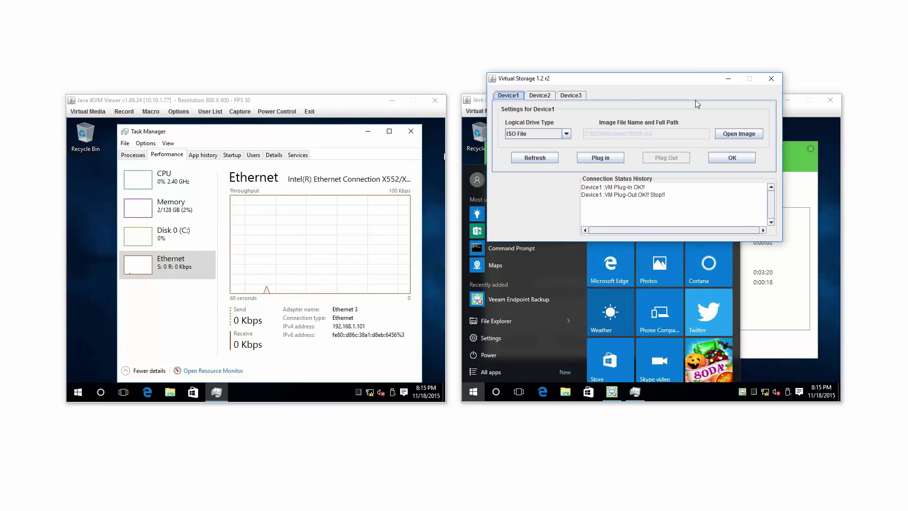
pyautogui.click(727, 135)
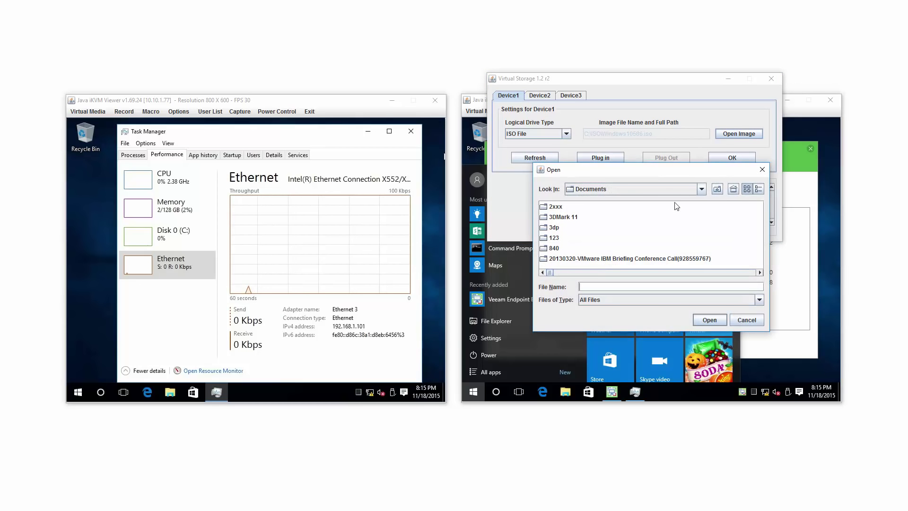
pyautogui.write('c:\\isos')
pyautogui.press('Return')
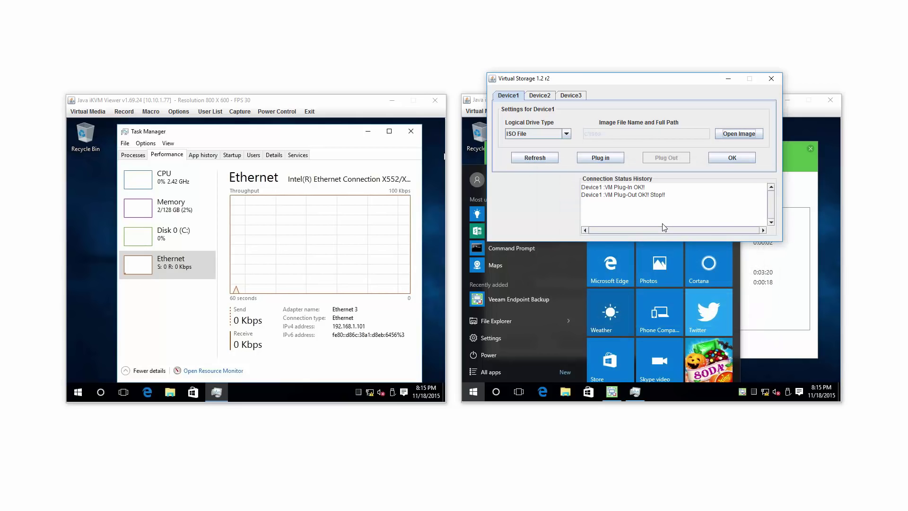
# - Plug in VeeamRecoveryMedia_DESKTOP1with10GbE.iso as a virtual CD drive and close the settings
pyautogui.click(730, 133)
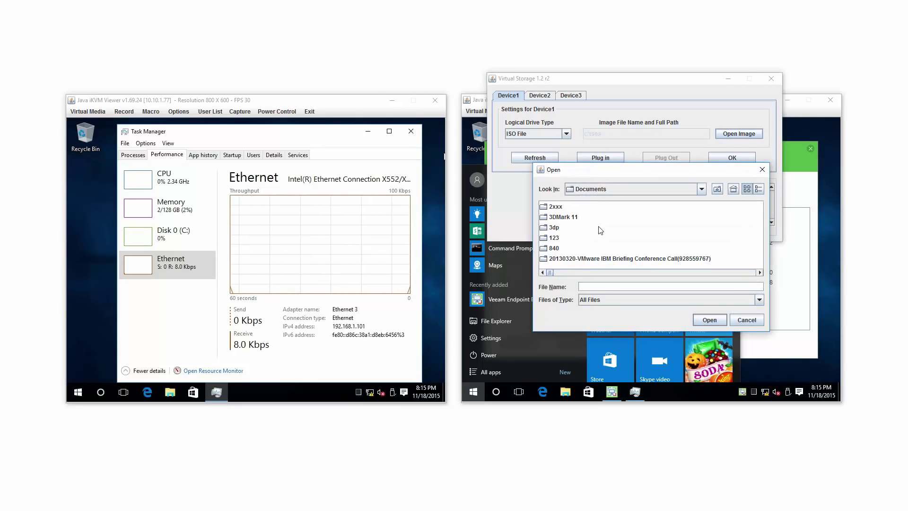
pyautogui.write('c:\\iso')
pyautogui.press('Return')
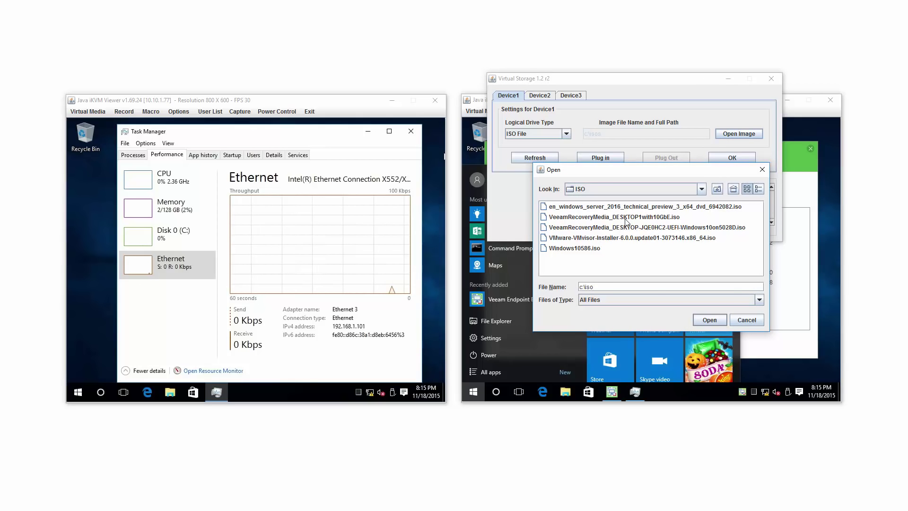
pyautogui.click(627, 218)
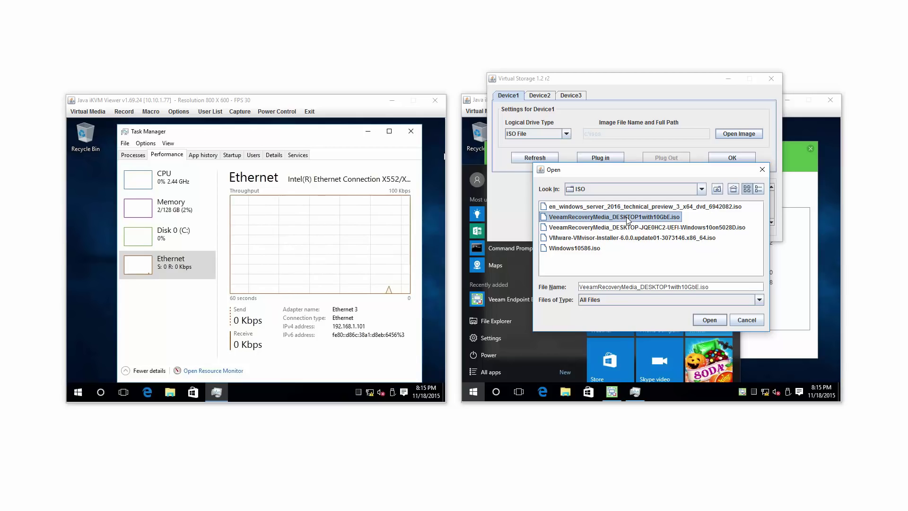
pyautogui.click(707, 321)
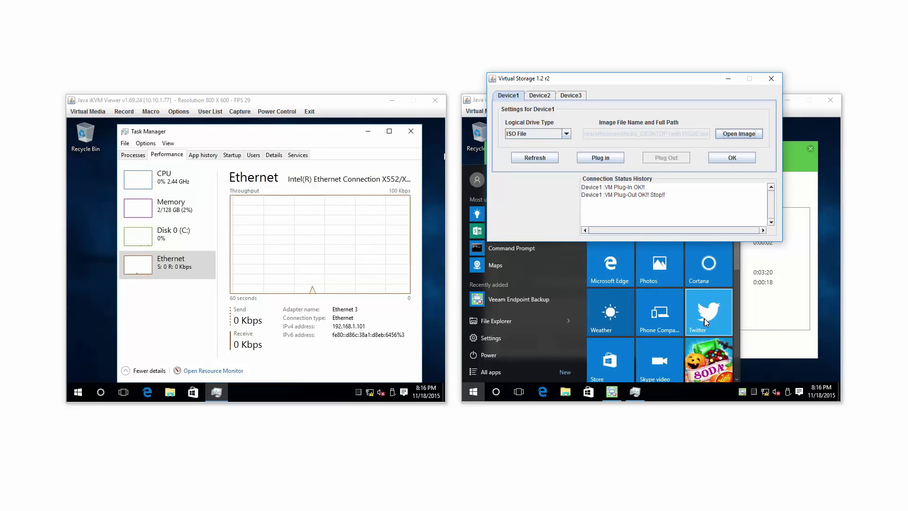
pyautogui.click(598, 157)
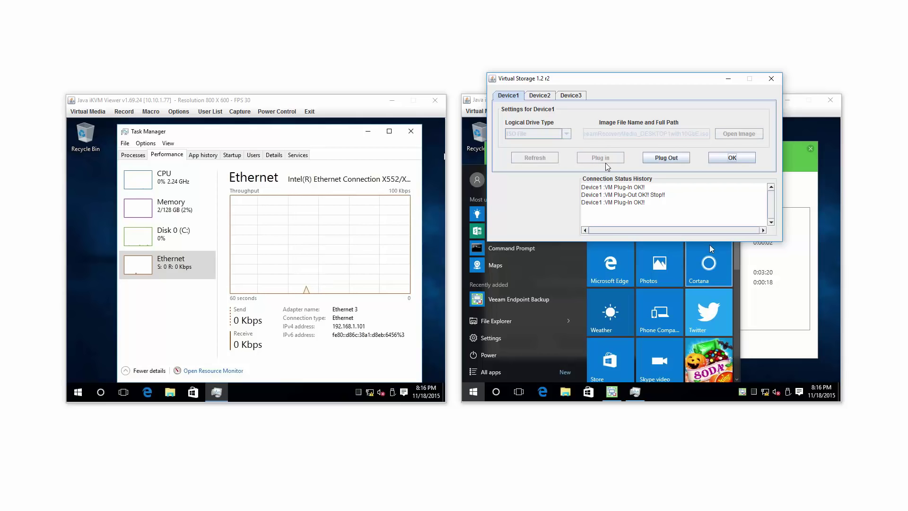
pyautogui.click(731, 158)
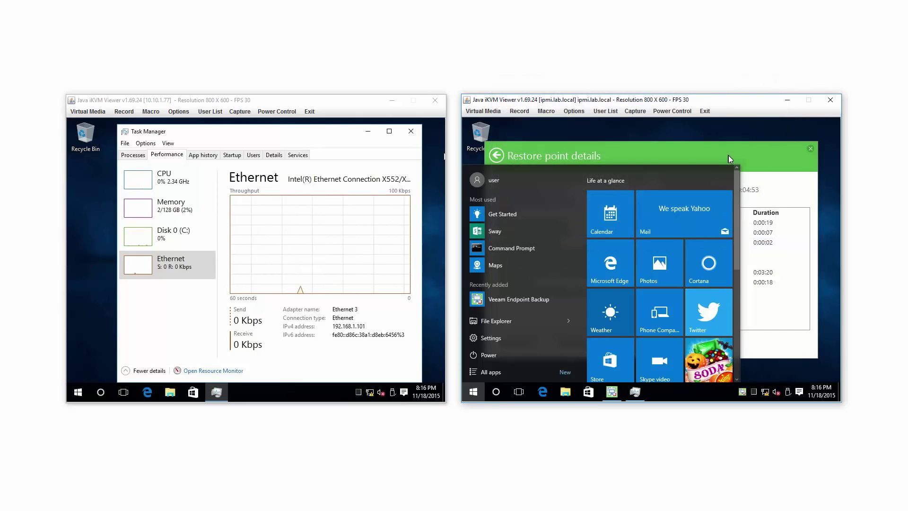
pyautogui.click(481, 385)
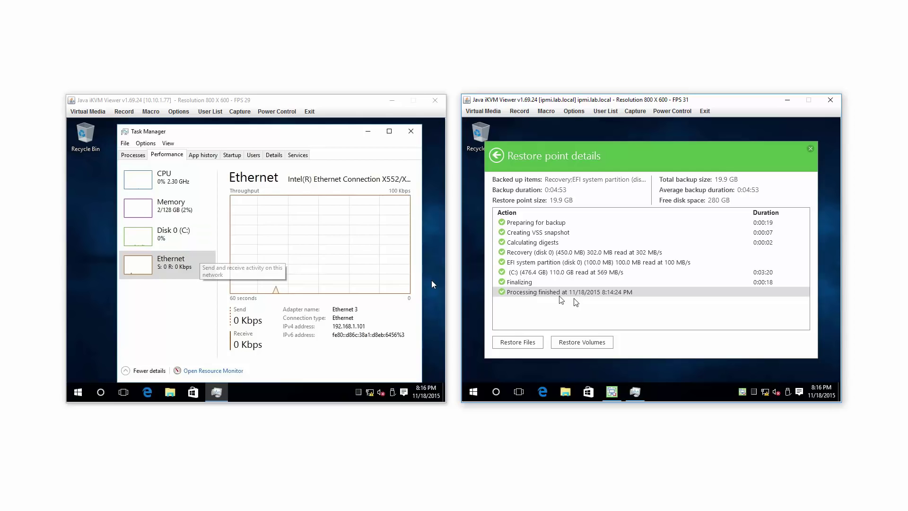
# - Close the restore point details and create a desktop folder named 'hello world'
pyautogui.click(810, 150)
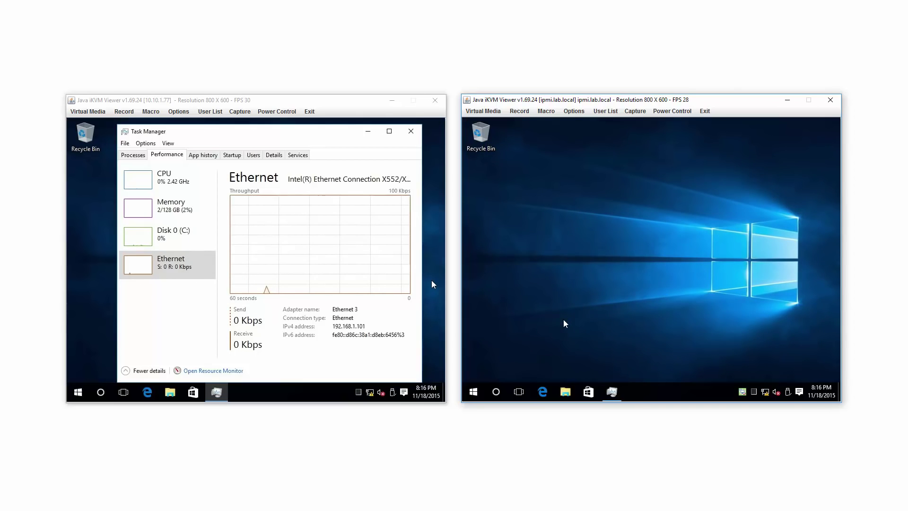
pyautogui.rightClick(540, 229)
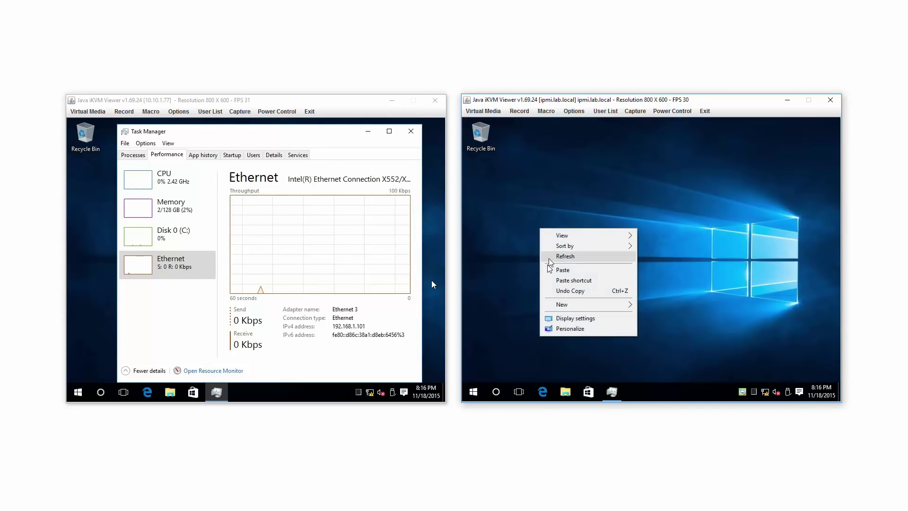
pyautogui.moveTo(591, 304)
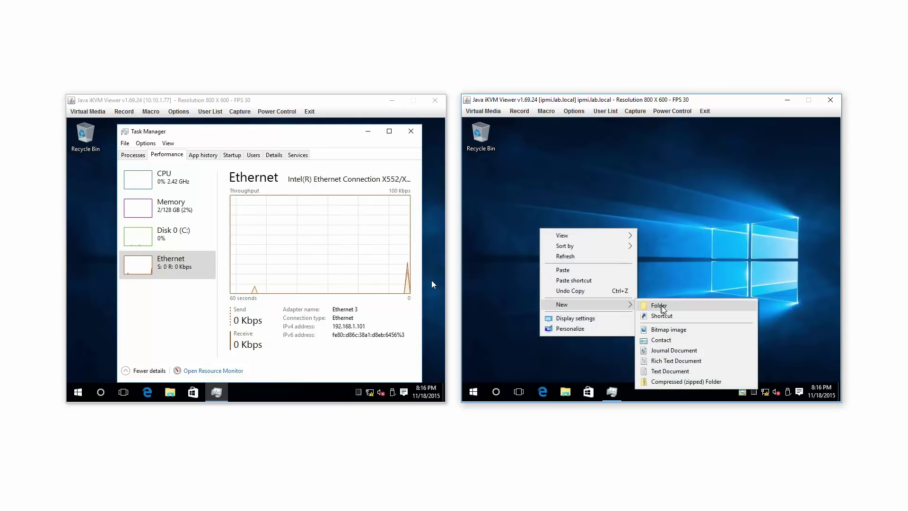
pyautogui.click(660, 306)
pyautogui.write('hellow wor')
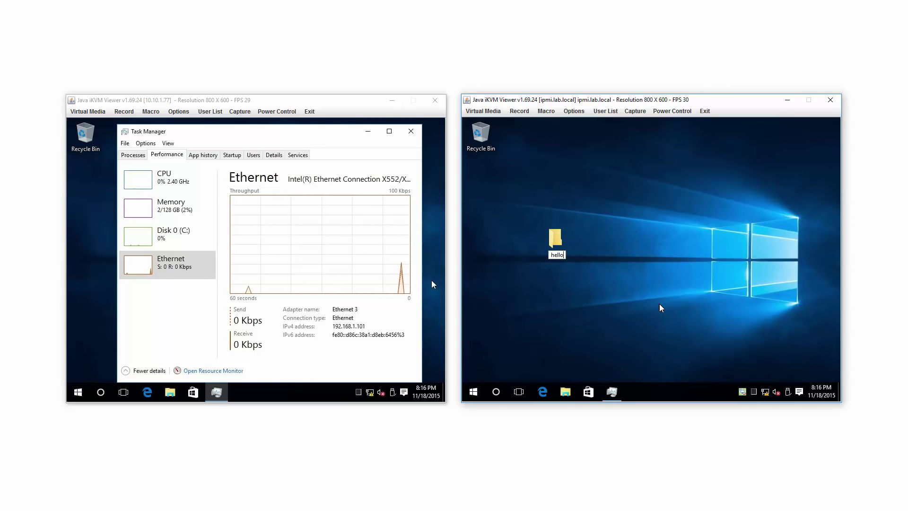
pyautogui.press('BackSpace')
pyautogui.press('BackSpace')
pyautogui.press('BackSpace')
pyautogui.press('BackSpace')
pyautogui.press('BackSpace')
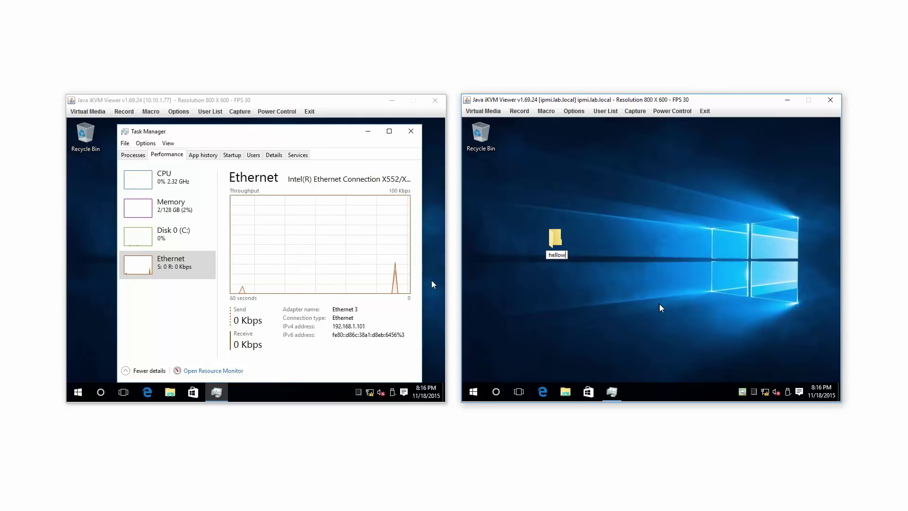
pyautogui.write('world')
pyautogui.press('Return')
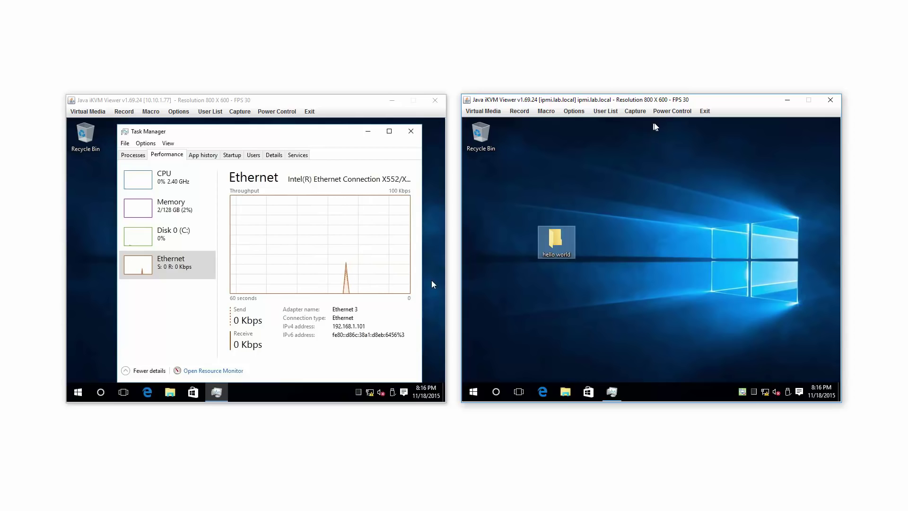
# - Restart the server from the remote Start menu's Power options
pyautogui.click(472, 392)
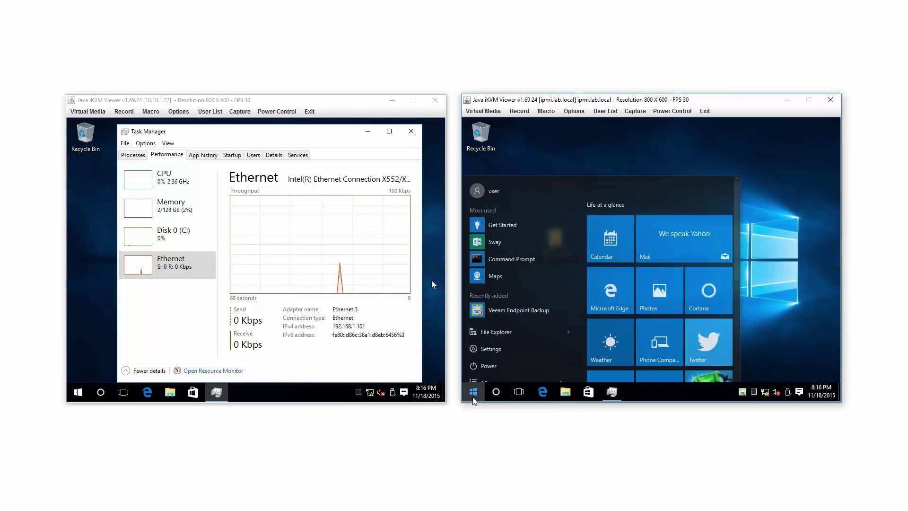
pyautogui.click(489, 354)
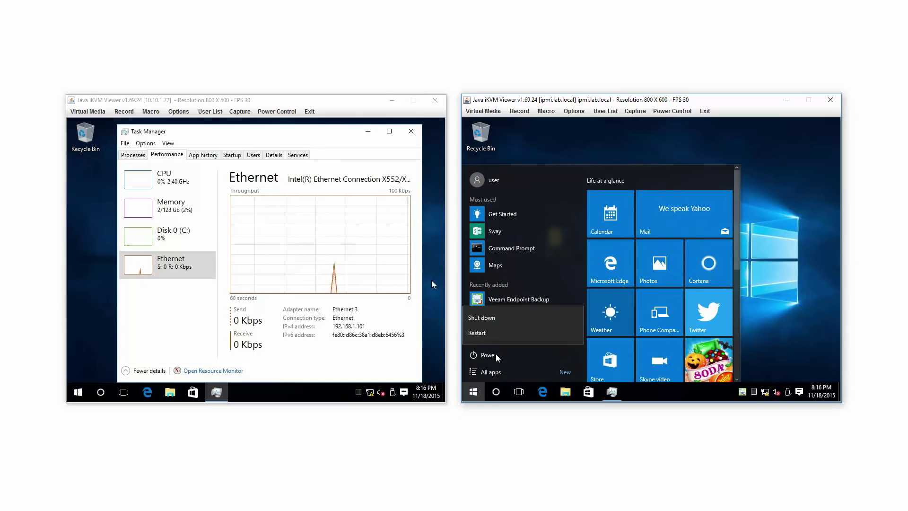
pyautogui.click(500, 336)
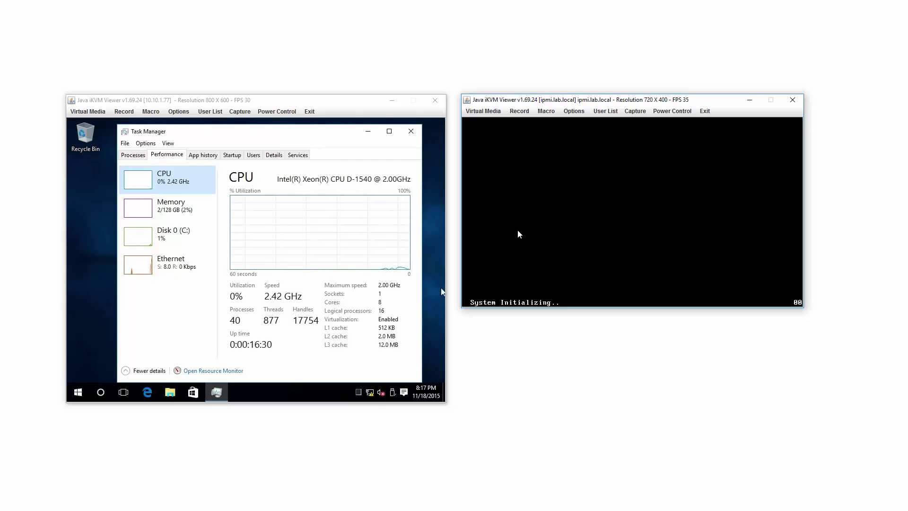
# - Confirm Virtual Storage still shows the recovery ISO plugged in
pyautogui.click(491, 111)
pyautogui.click(488, 119)
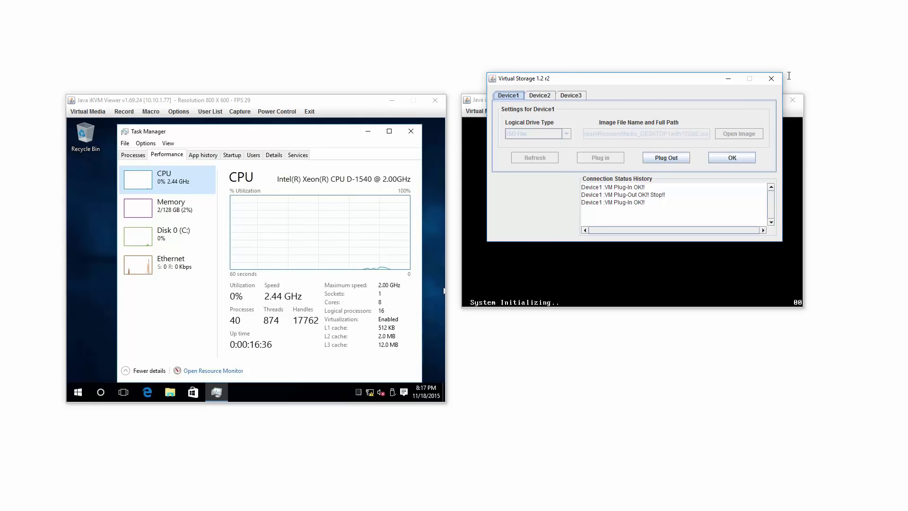
pyautogui.click(772, 79)
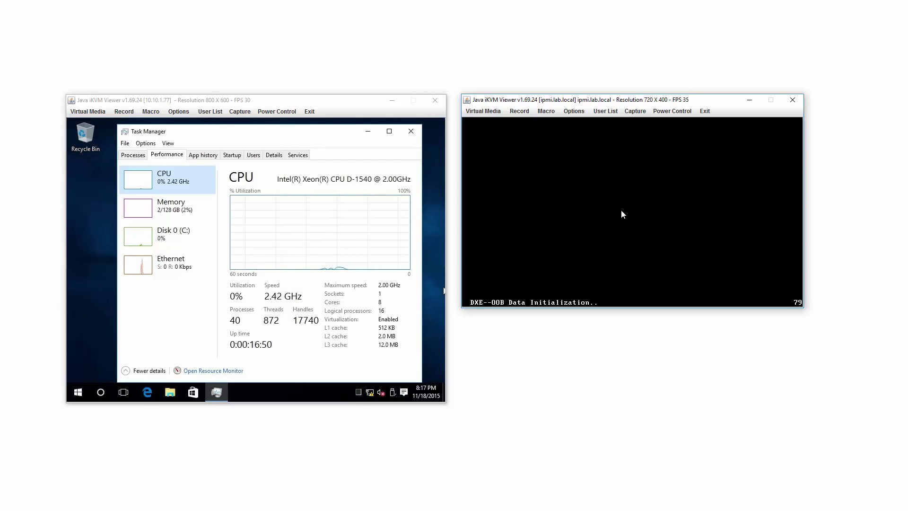
# - Open Network and Sharing Center on the other machine and boot the server from UEFI: ATEN Virtual CDROM
pyautogui.rightClick(370, 393)
pyautogui.click(376, 385)
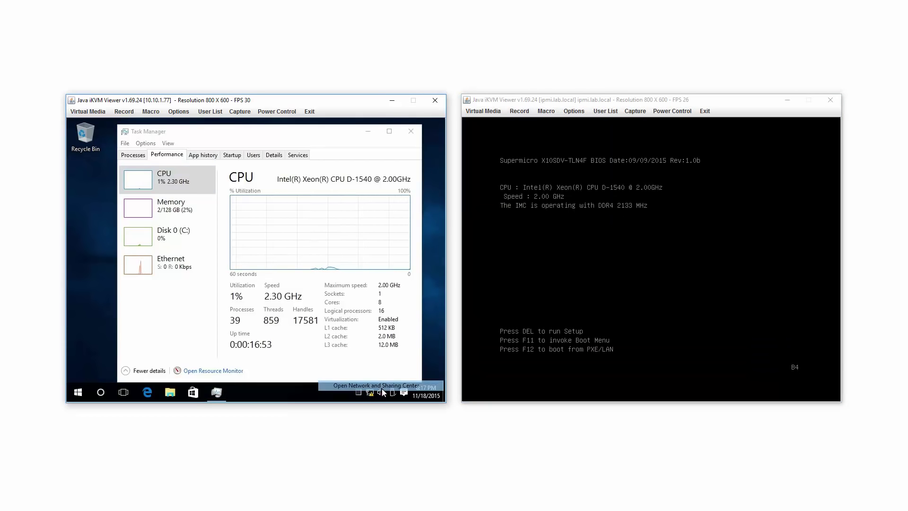
pyautogui.click(580, 307)
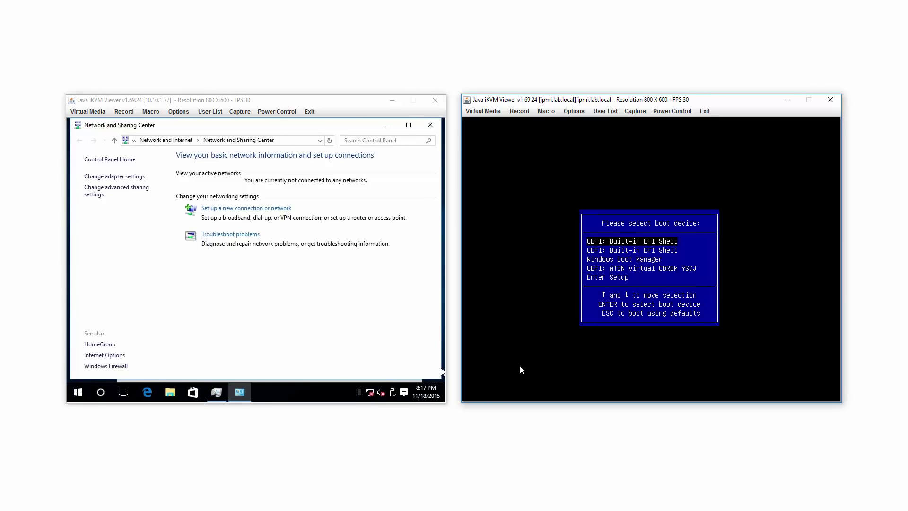
pyautogui.press('Down')
pyautogui.press('Down')
pyautogui.press('Down')
pyautogui.press('Return')
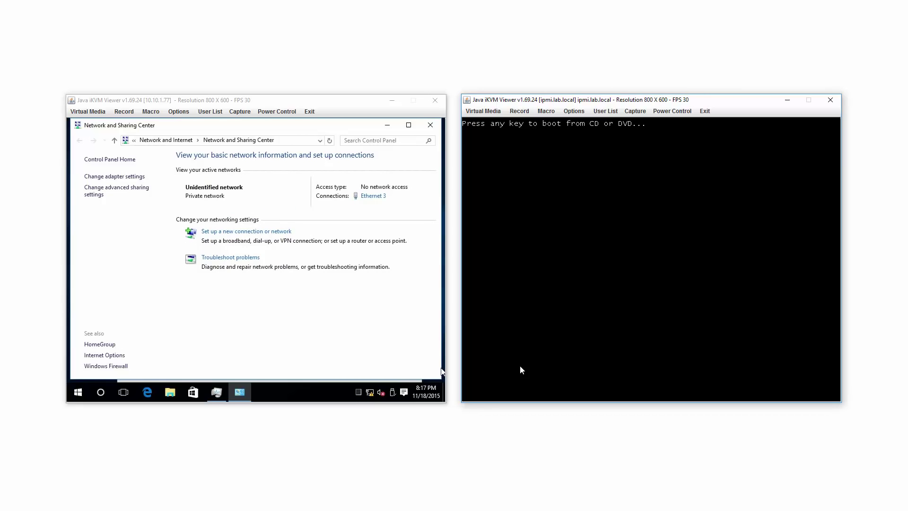
pyautogui.press('Return')
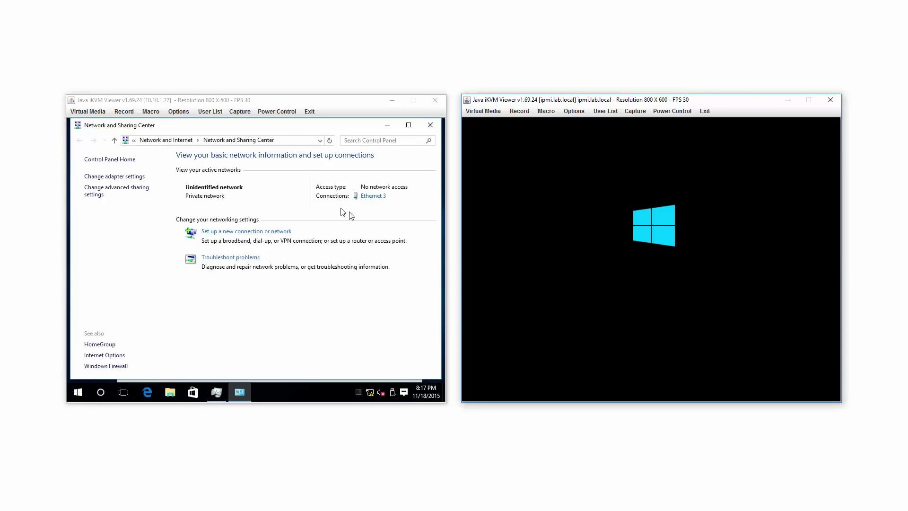
# - Enable the first Ethernet adapter, disable Ethernet 2, and allow network discovery
pyautogui.click(105, 177)
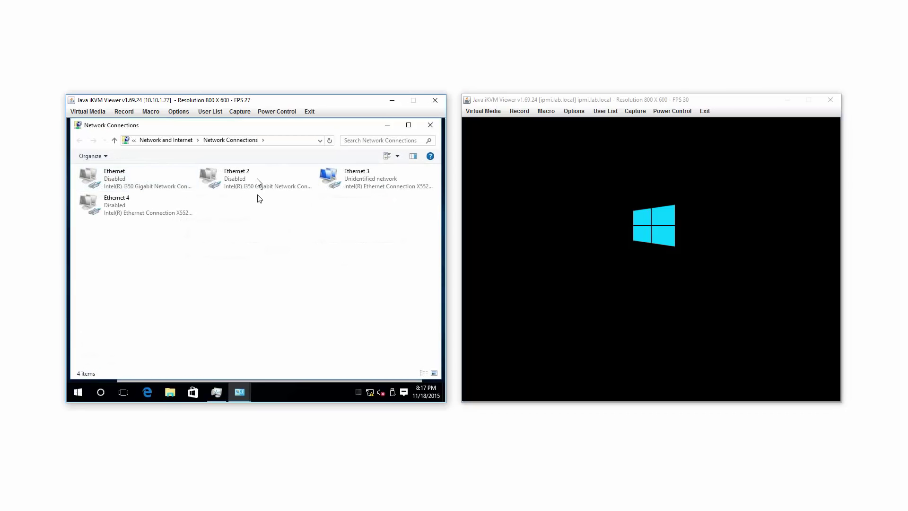
pyautogui.click(257, 183)
pyautogui.rightClick(257, 179)
pyautogui.click(265, 183)
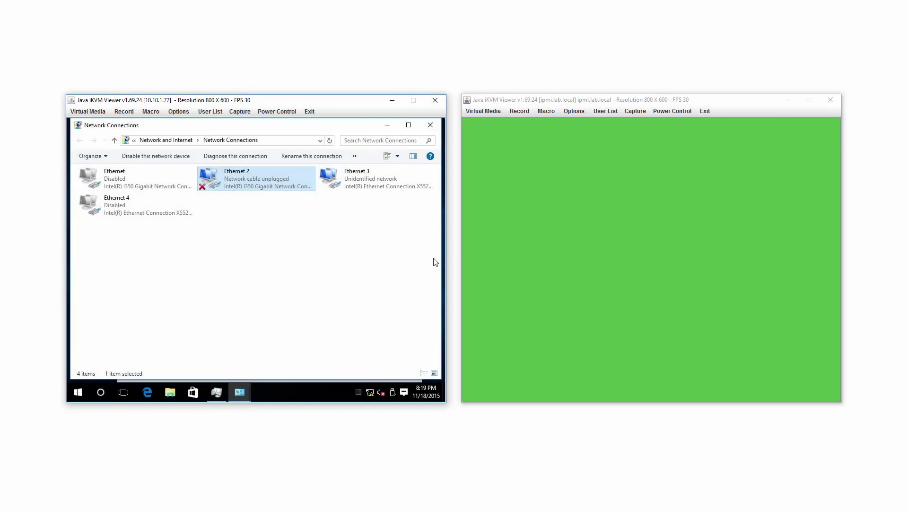
pyautogui.doubleClick(135, 186)
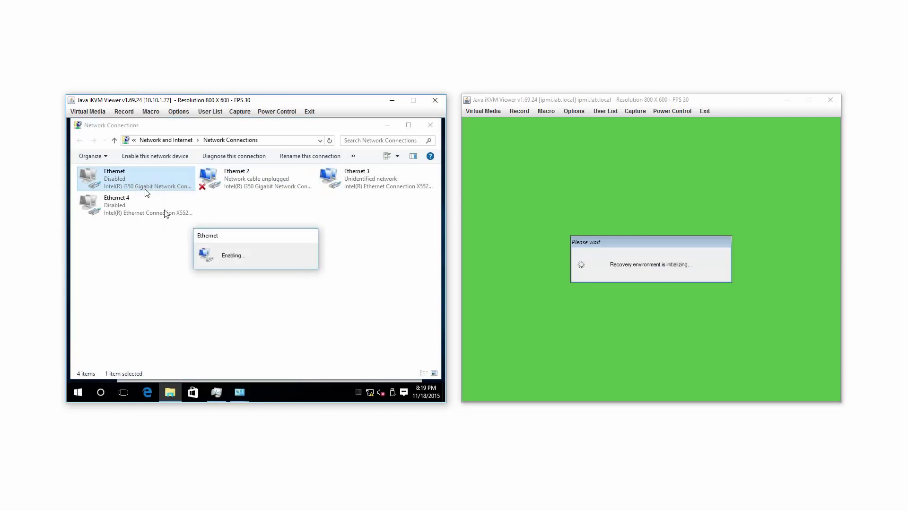
pyautogui.rightClick(246, 179)
pyautogui.click(260, 190)
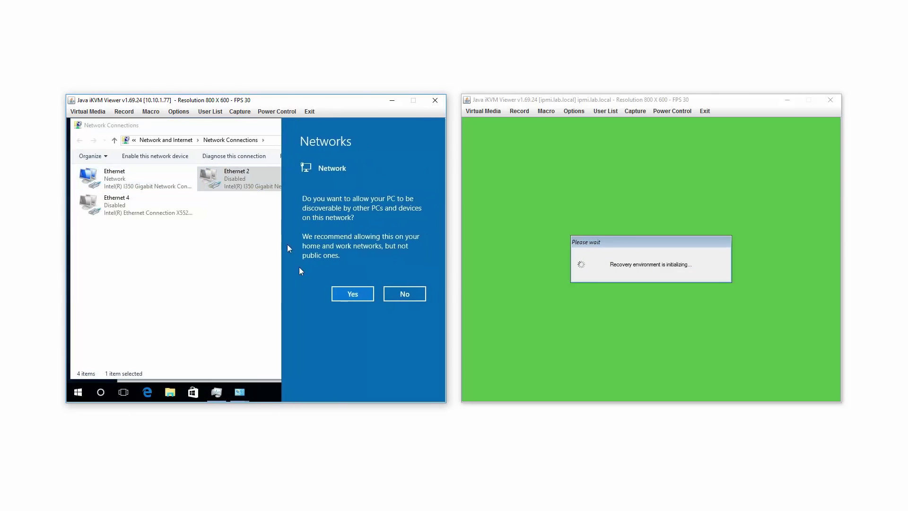
pyautogui.click(342, 293)
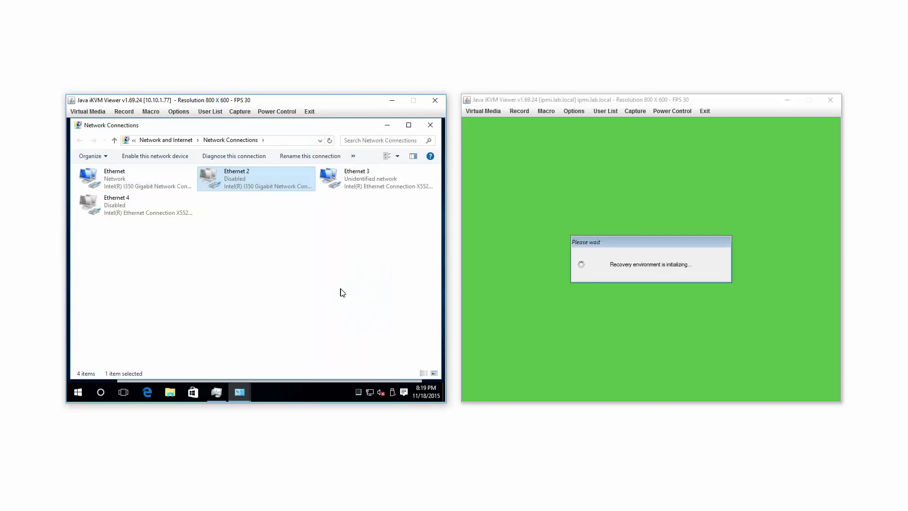
pyautogui.click(429, 126)
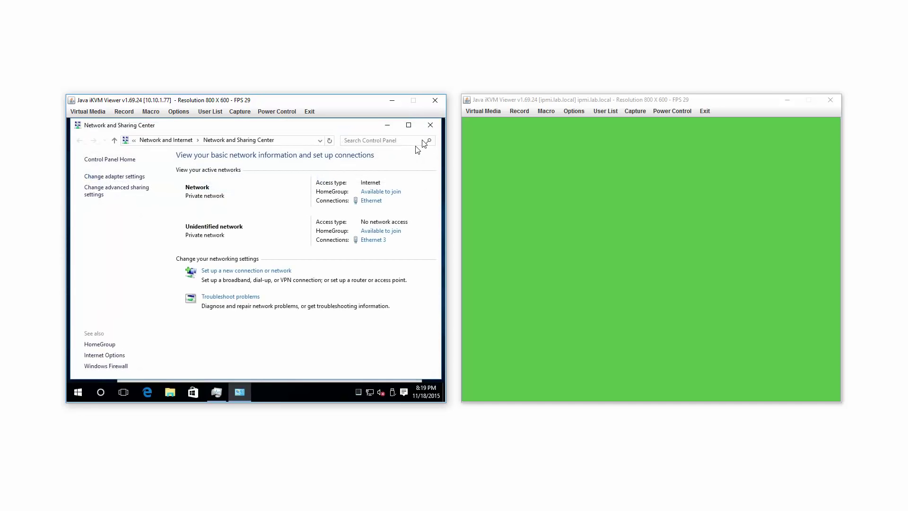
pyautogui.click(430, 125)
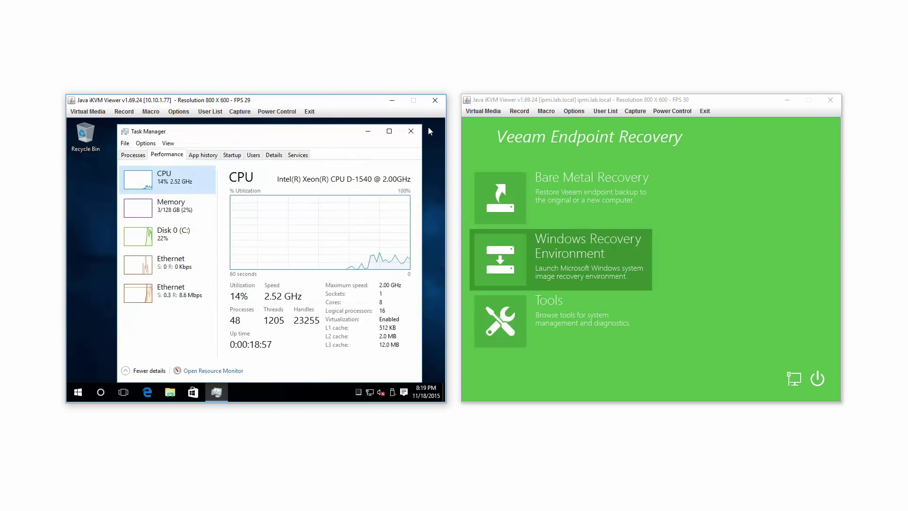
# - Reopen the network adapter list and disable Ethernet 3
pyautogui.rightClick(369, 391)
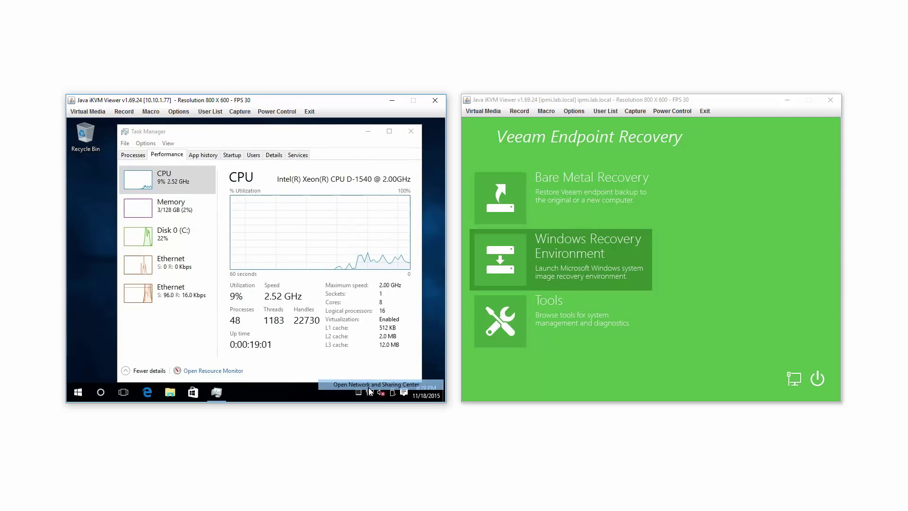
pyautogui.click(370, 385)
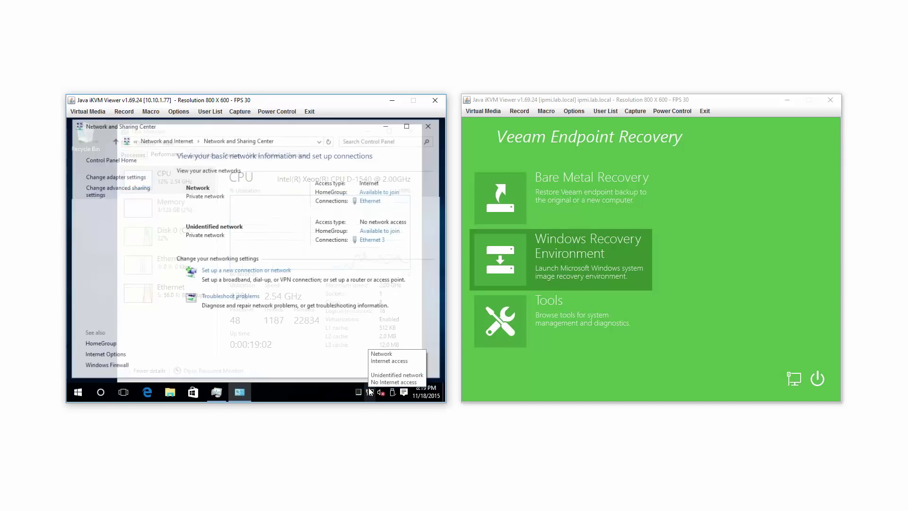
pyautogui.click(119, 181)
pyautogui.click(375, 187)
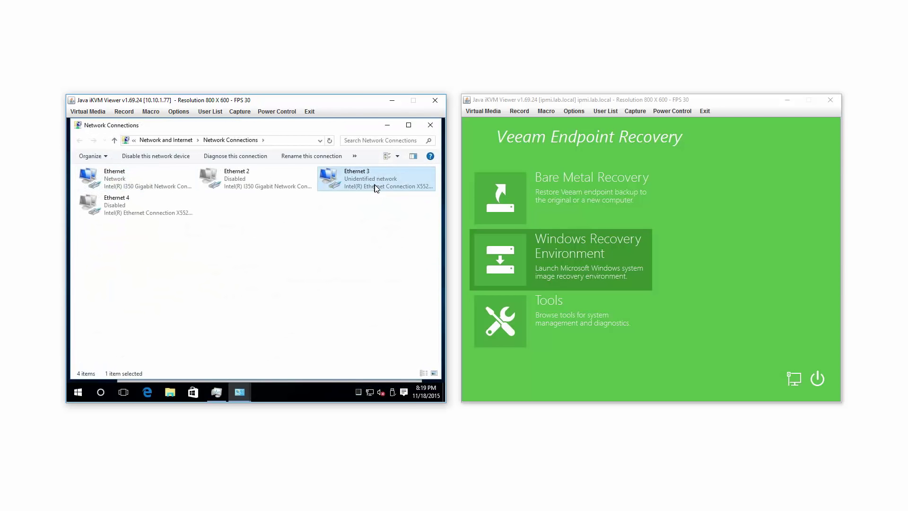
pyautogui.rightClick(376, 187)
pyautogui.click(370, 191)
# - Close the network windows, start Bare Metal Recovery, and choose Network storage as the source
pyautogui.click(430, 125)
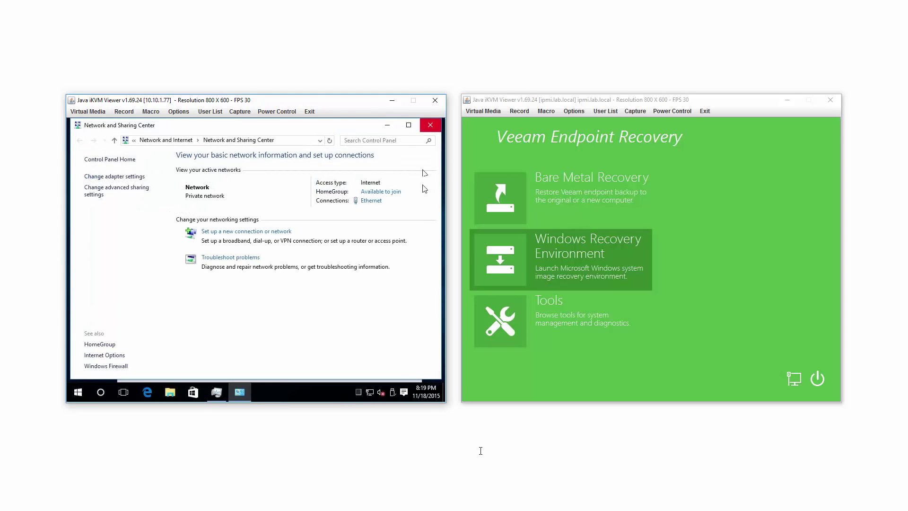
pyautogui.click(612, 209)
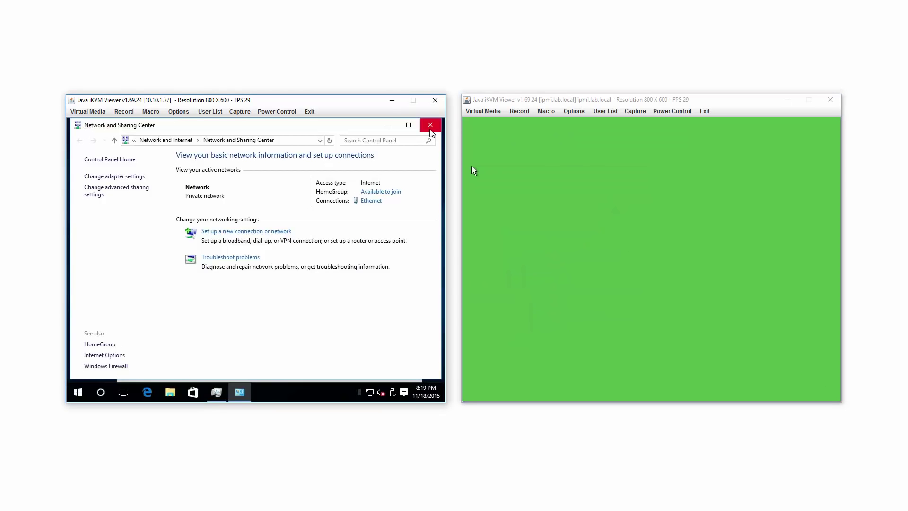
pyautogui.click(430, 125)
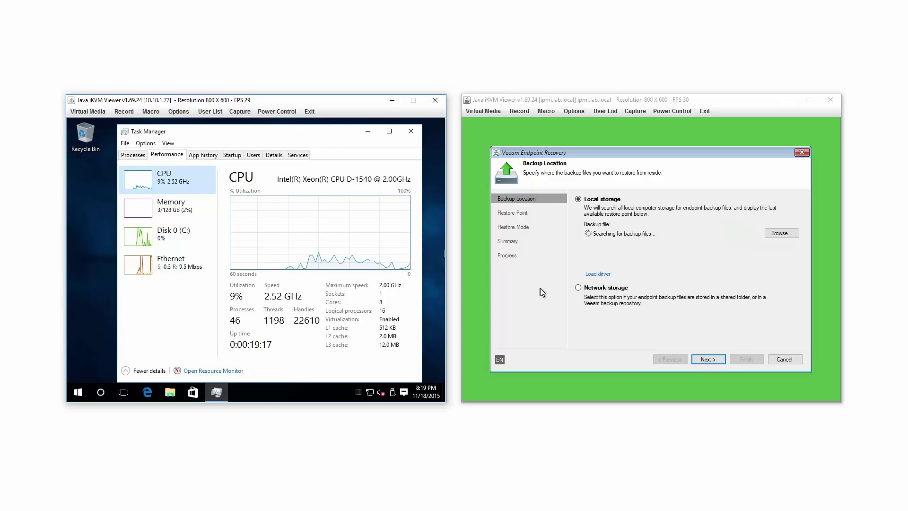
pyautogui.click(577, 287)
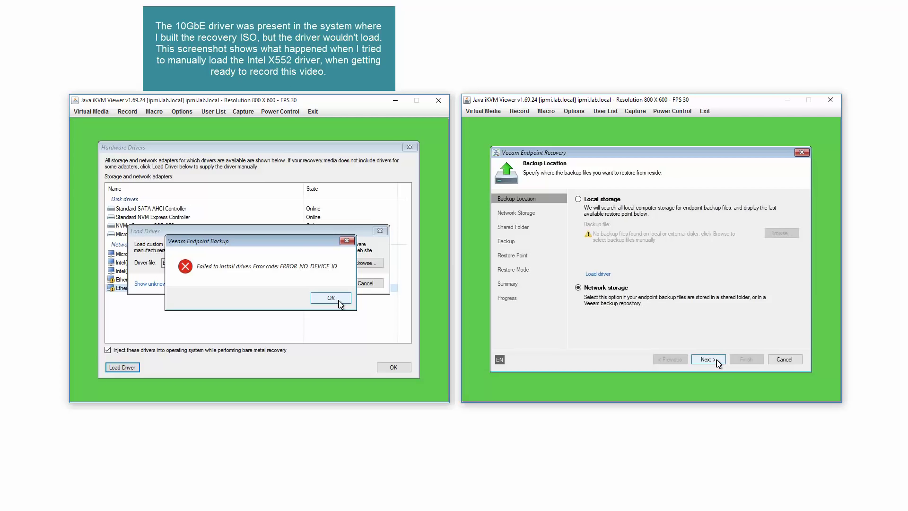
# - Choose Shared folder storage and run ipconfig in Command Prompt to find the file server's address
pyautogui.click(715, 359)
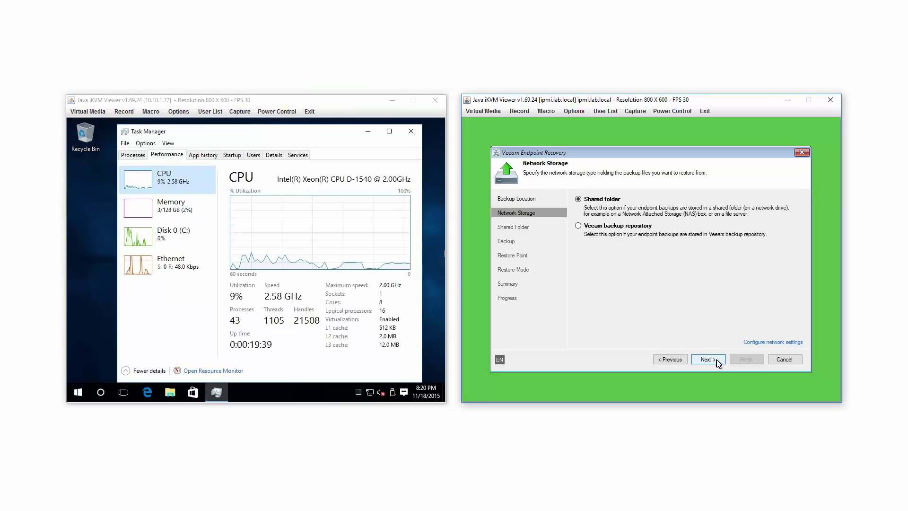
pyautogui.click(717, 359)
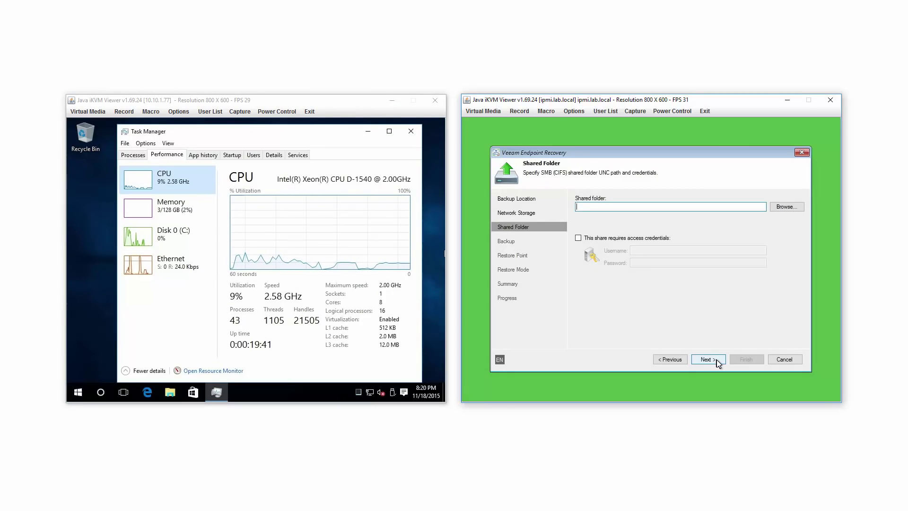
pyautogui.write('\\\\')
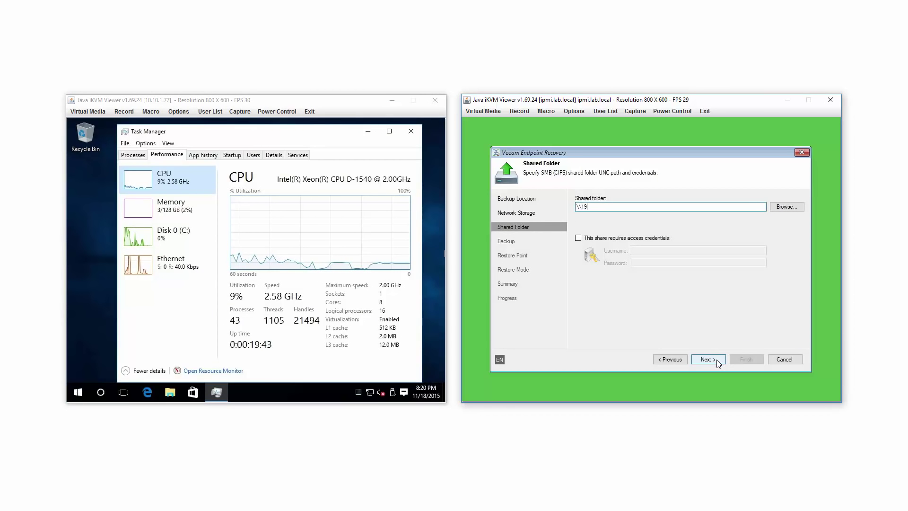
pyautogui.write('19')
pyautogui.press('BackSpace')
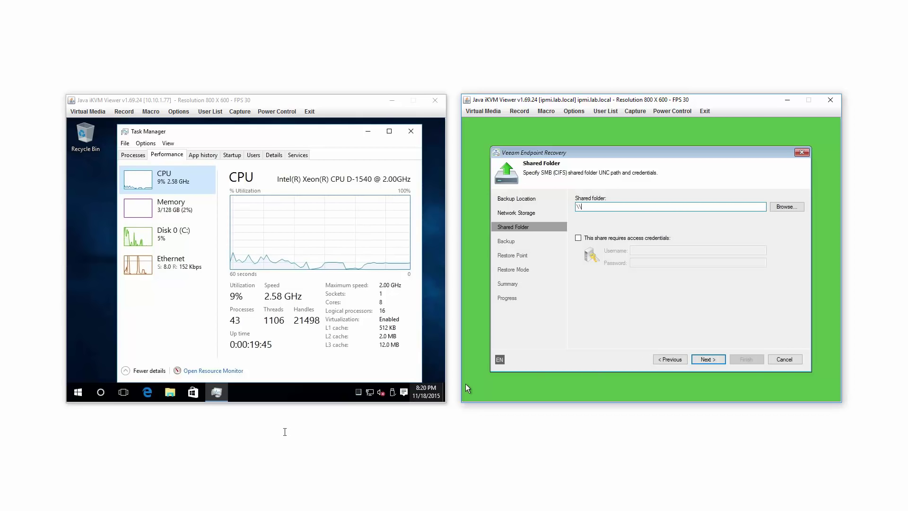
pyautogui.click(76, 392)
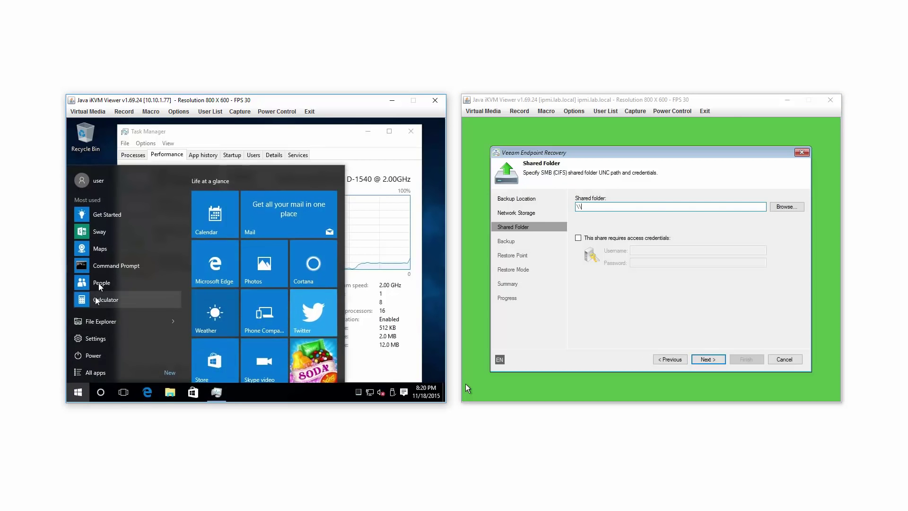
pyautogui.click(104, 272)
pyautogui.write('i')
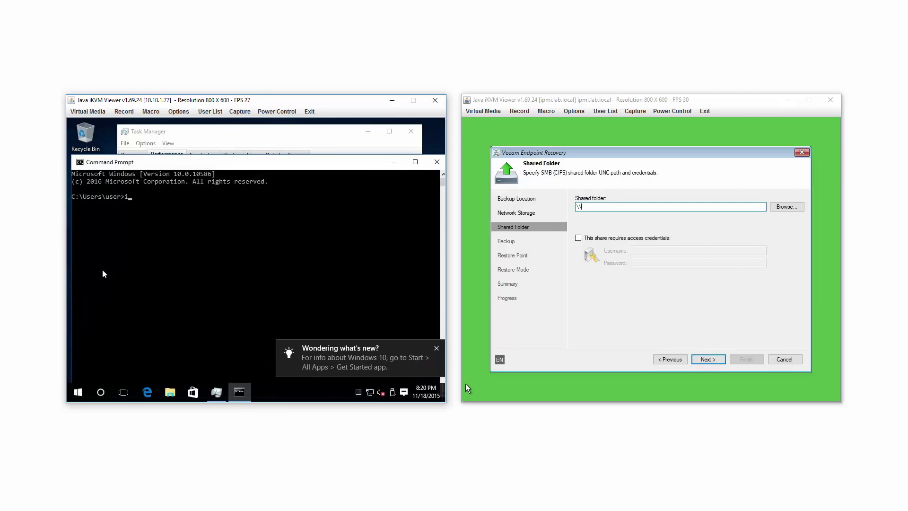
pyautogui.write('pconfig')
pyautogui.press('Return')
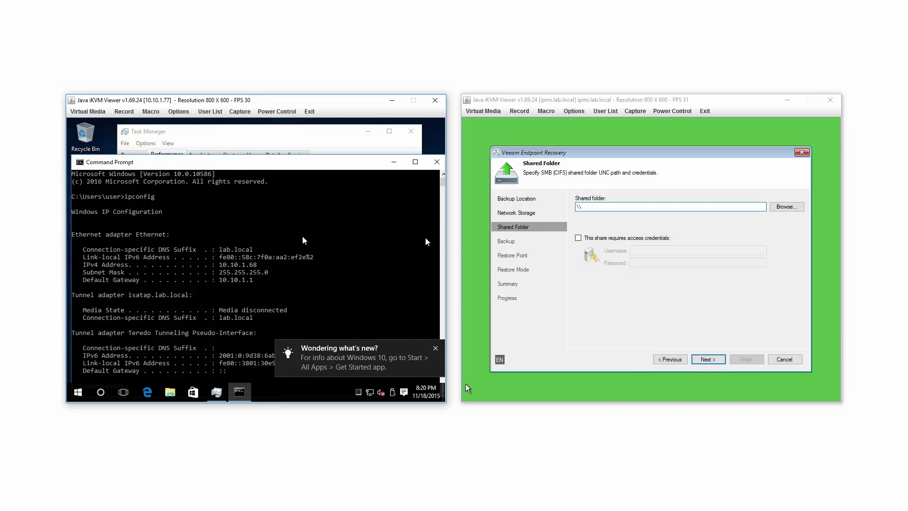
# - Enter \\10.10.1.68\ISOs as the share with its username and password
pyautogui.click(599, 209)
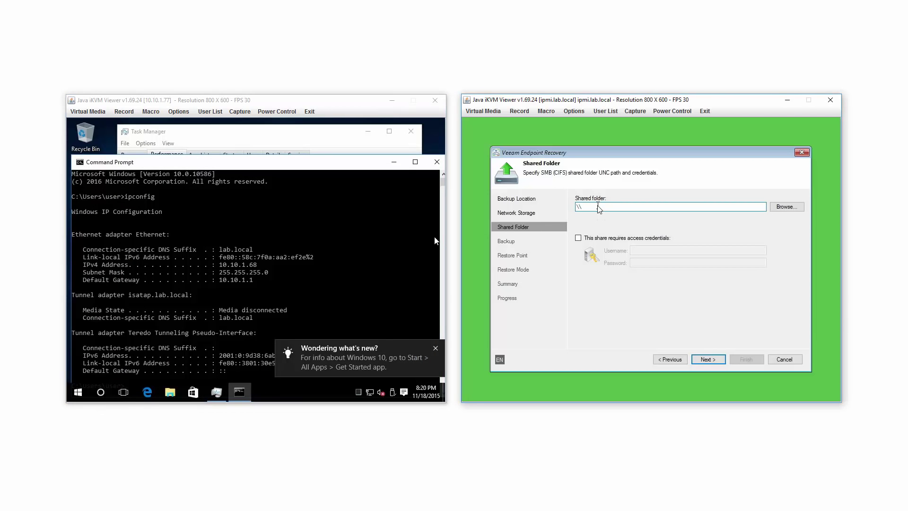
pyautogui.write('10.10.1.68\\')
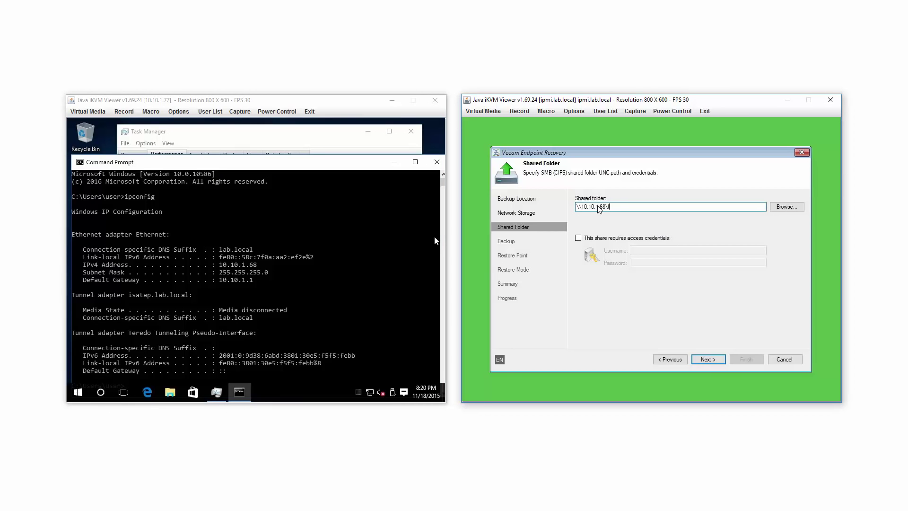
pyautogui.write('ISOs')
pyautogui.click(635, 238)
pyautogui.click(646, 252)
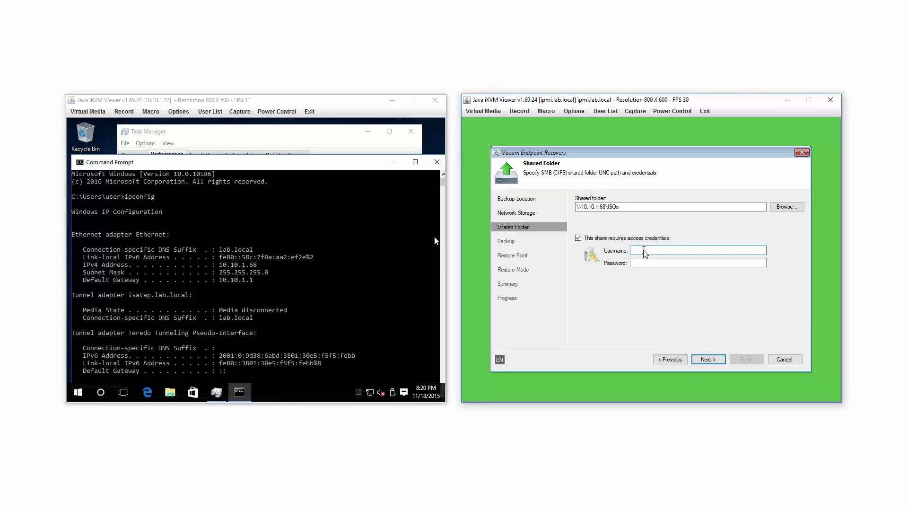
pyautogui.write('workgroup\\user')
pyautogui.press('Tab')
pyautogui.write('*********')
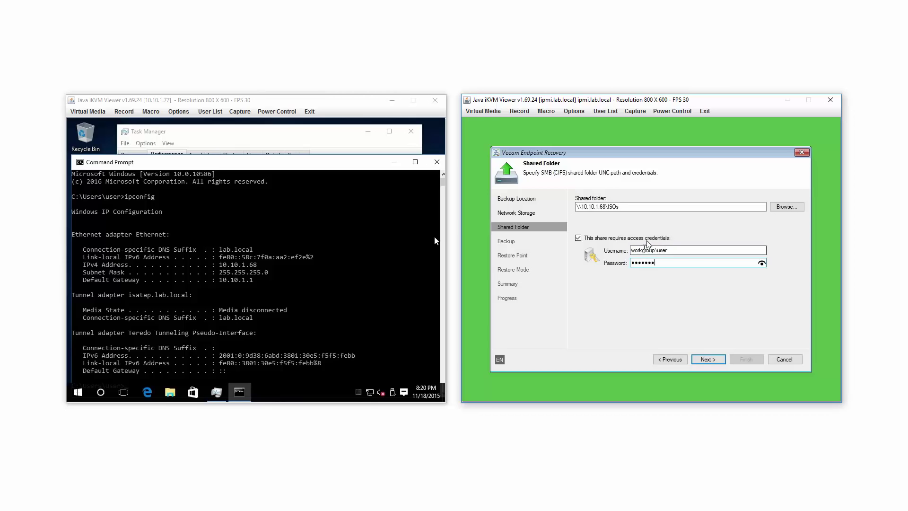
# - Accept the found backup, the 11/18/2015 restore point, and Entire computer restore mode
pyautogui.click(708, 359)
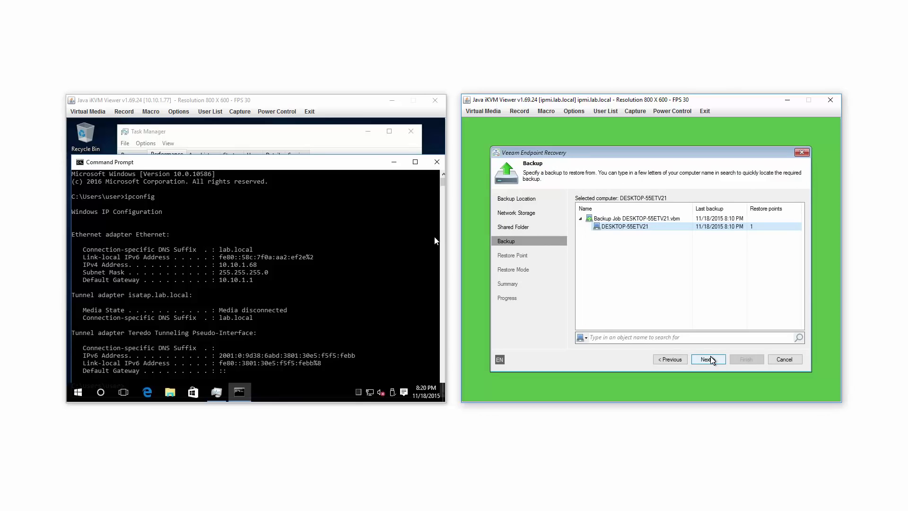
pyautogui.click(712, 360)
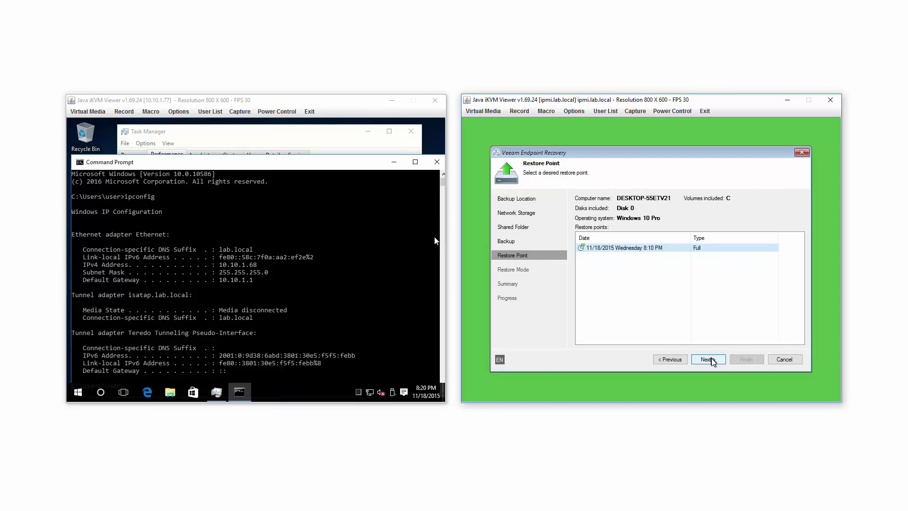
pyautogui.click(712, 360)
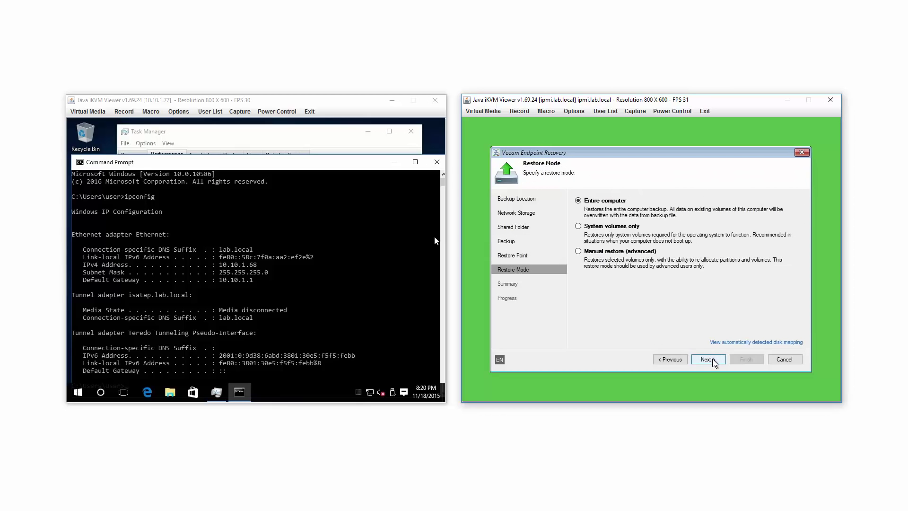
pyautogui.click(713, 361)
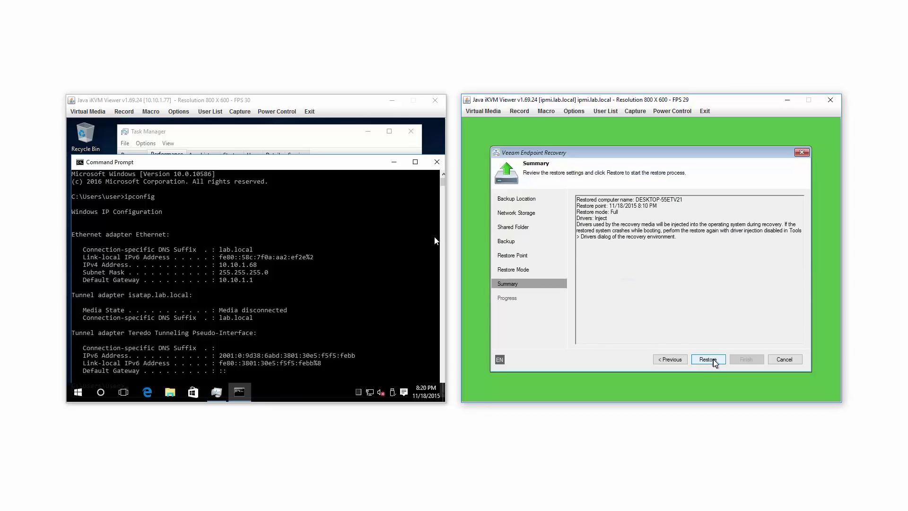
# - Start the restore from the Summary page and close the Command Prompt window
pyautogui.click(717, 362)
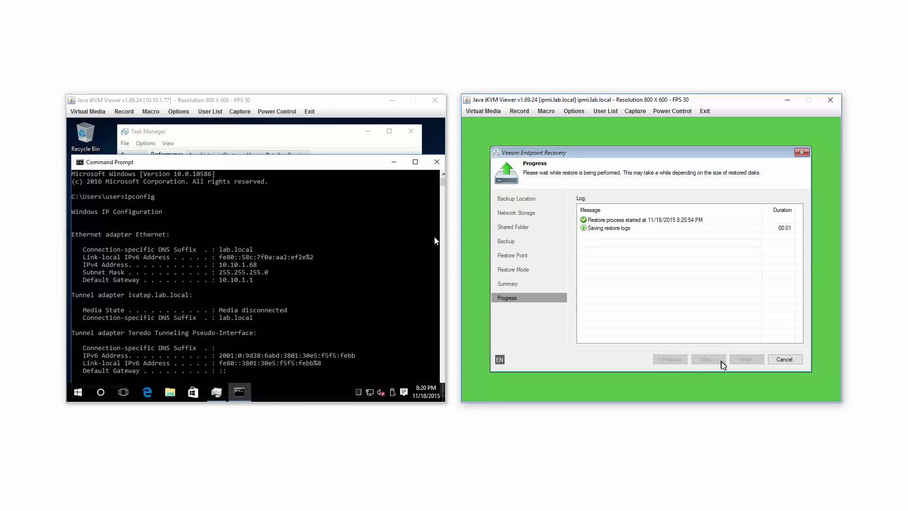
pyautogui.click(437, 161)
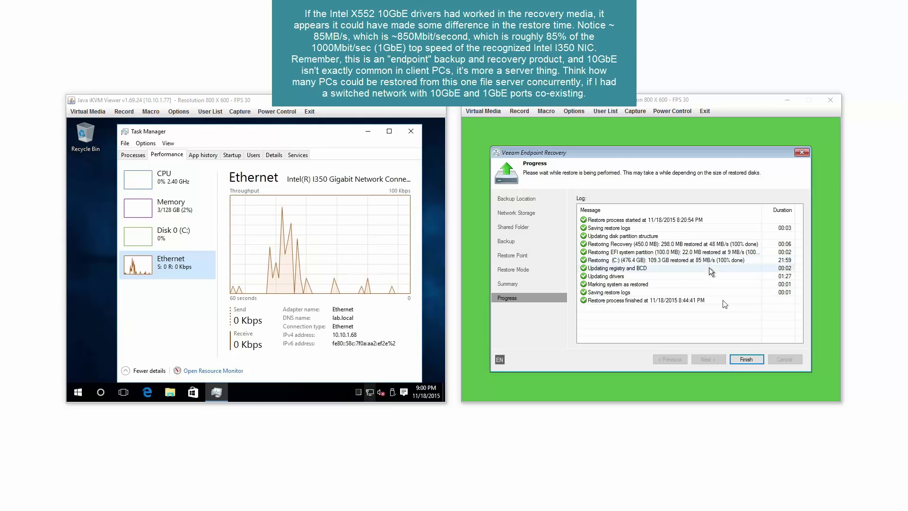
# - Finish the restore, reboot the server, plug out the recovery ISO, and open the first session's Win+X menu
pyautogui.click(750, 362)
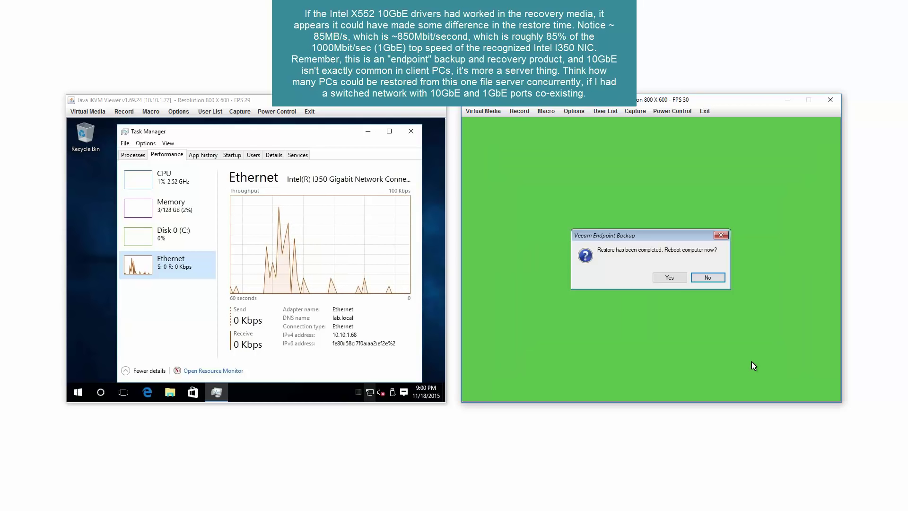
pyautogui.click(671, 277)
pyautogui.click(486, 110)
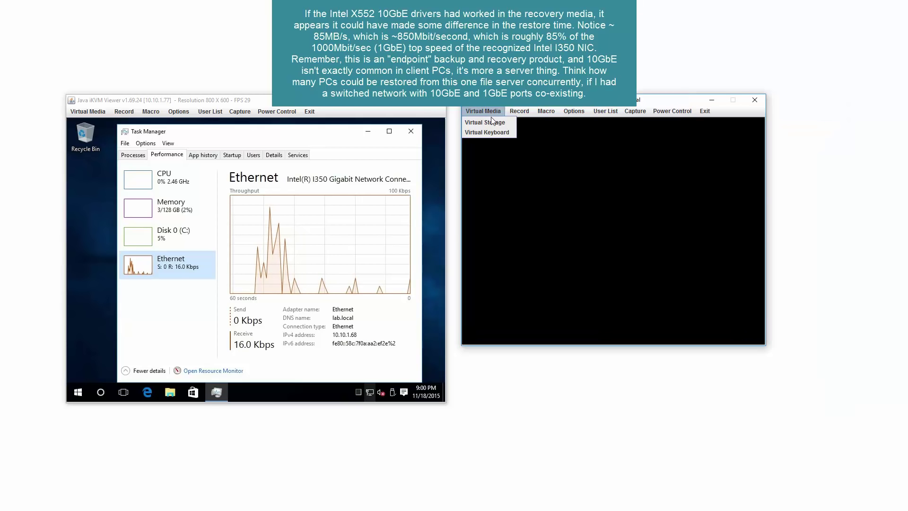
pyautogui.click(491, 119)
pyautogui.click(654, 159)
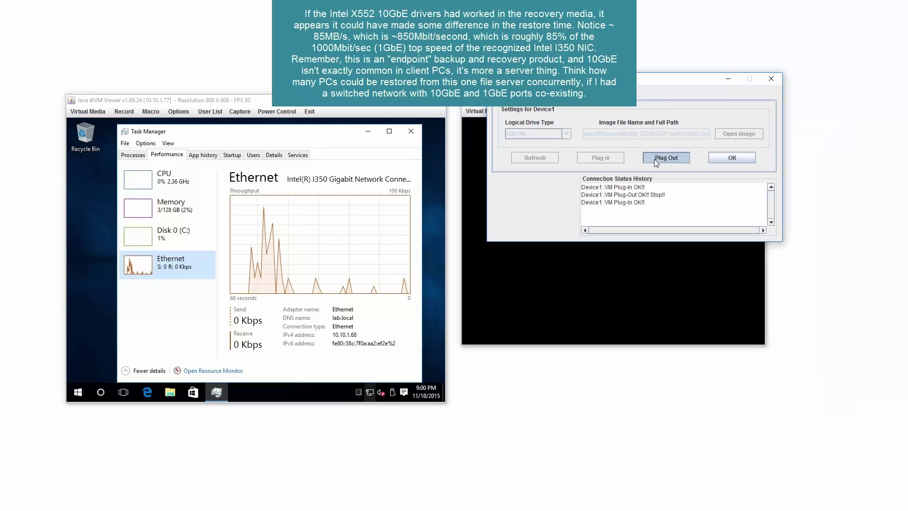
pyautogui.click(713, 158)
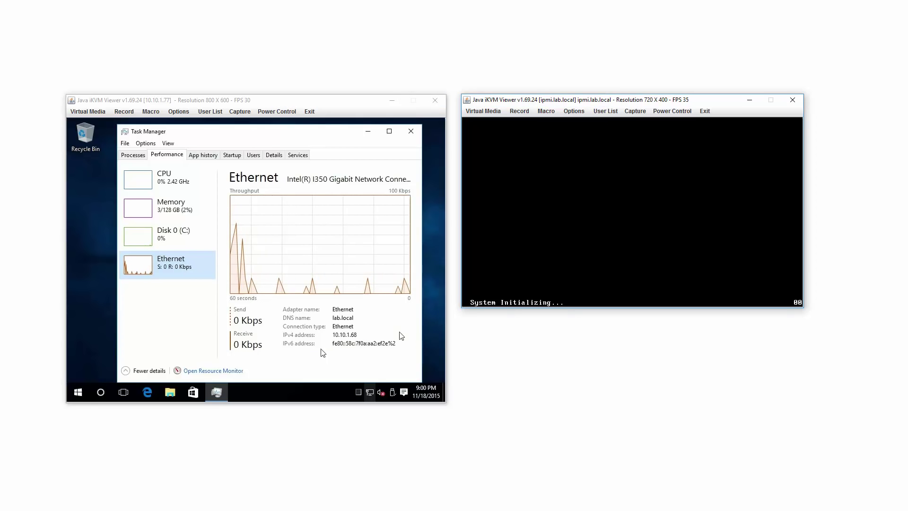
pyautogui.click(79, 394)
pyautogui.rightClick(79, 393)
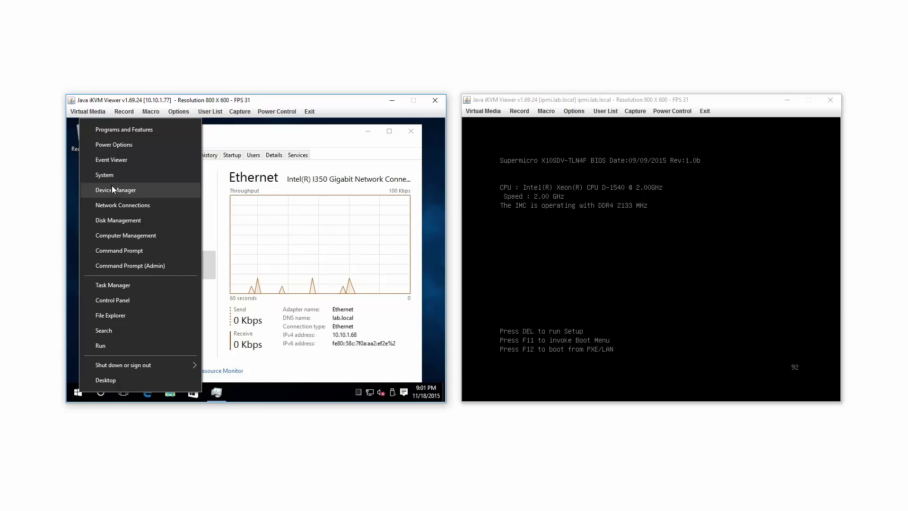
# - In Device Manager, view the Samsung NVMe Controller's Driver tab under Storage controllers, then close both windows
pyautogui.click(112, 188)
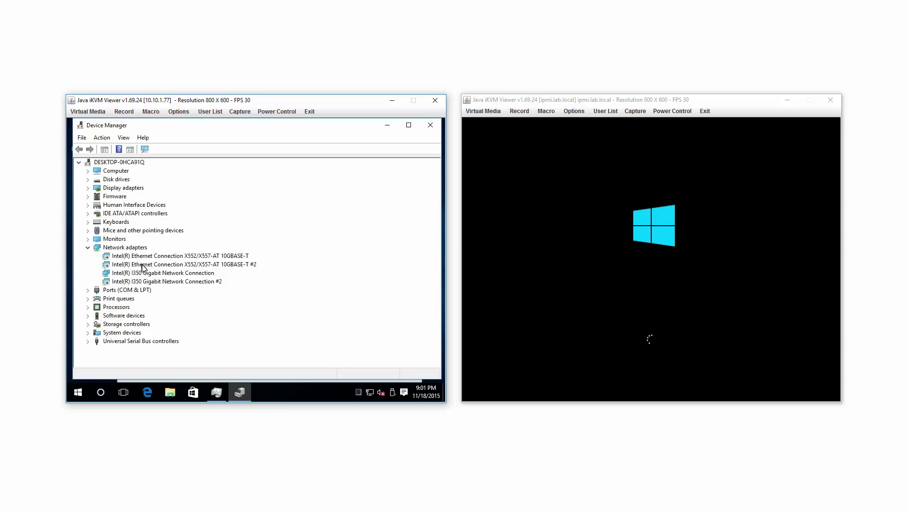
pyautogui.click(88, 324)
pyautogui.rightClick(131, 342)
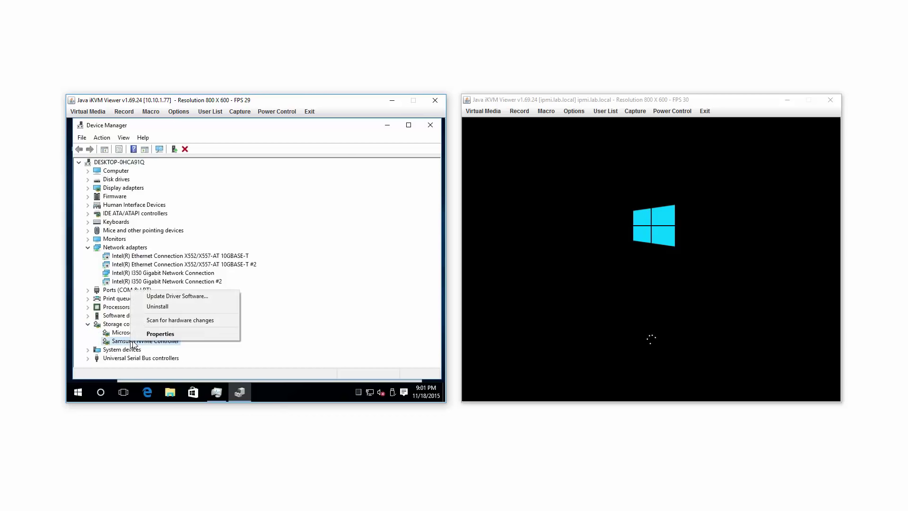
pyautogui.click(159, 331)
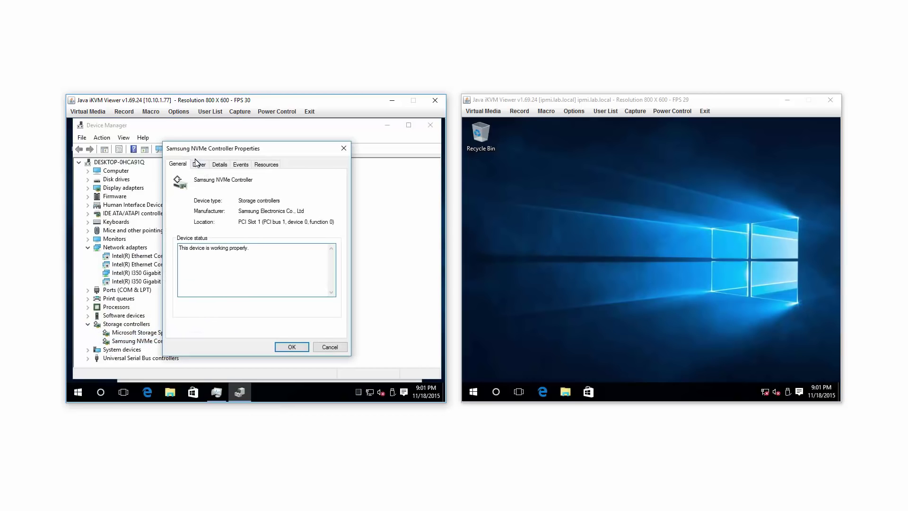
pyautogui.click(199, 165)
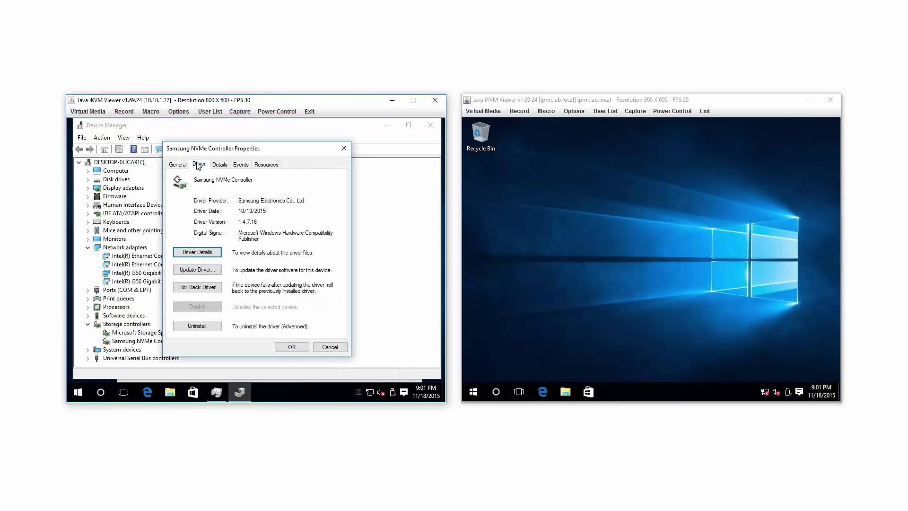
pyautogui.click(343, 148)
pyautogui.click(434, 129)
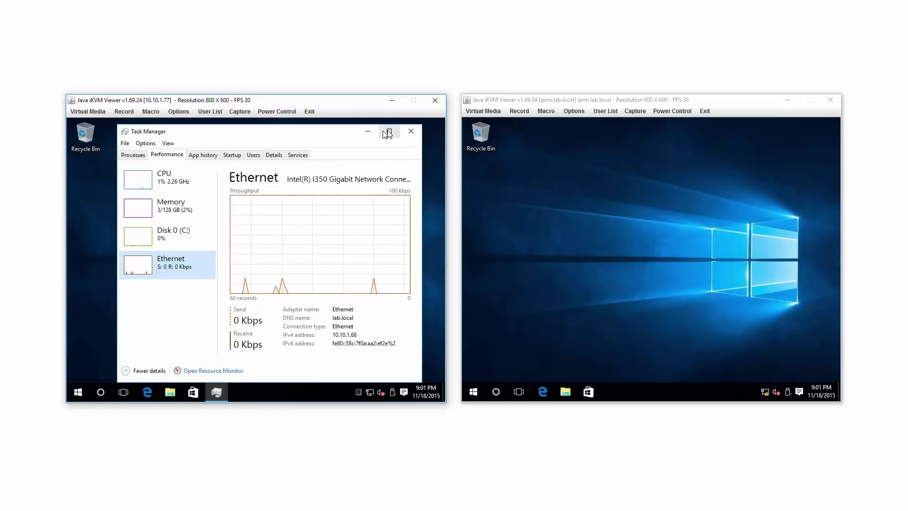
# - Close Task Manager, view the (C:) partition's properties in Disk Management, then close Disk Management
pyautogui.click(410, 131)
pyautogui.rightClick(78, 392)
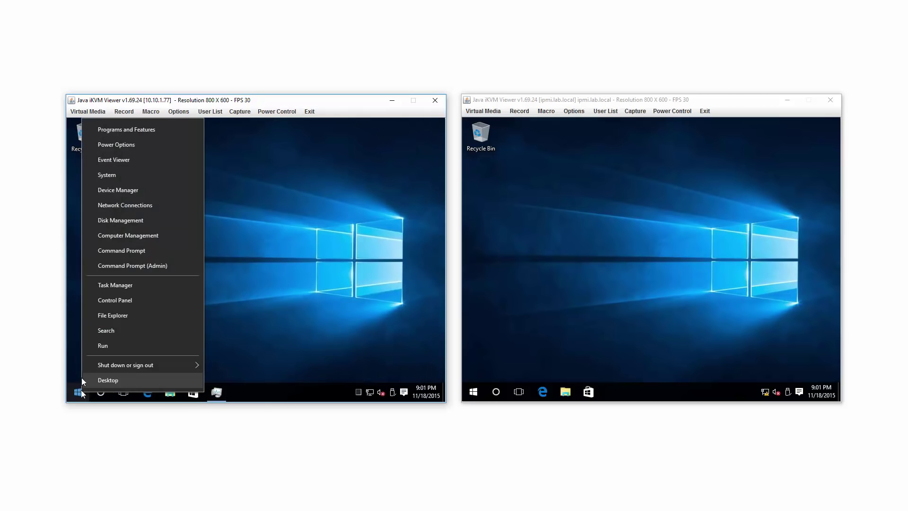
pyautogui.click(106, 220)
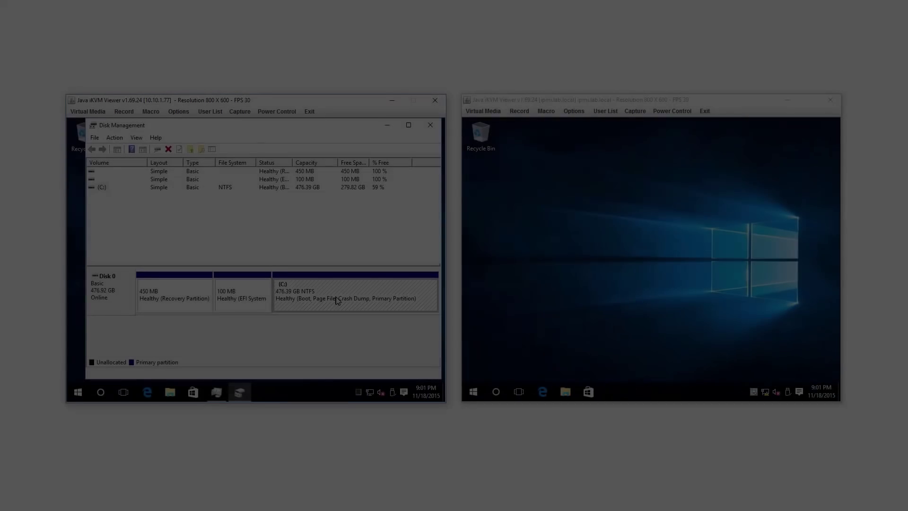
pyautogui.rightClick(331, 297)
pyautogui.click(362, 276)
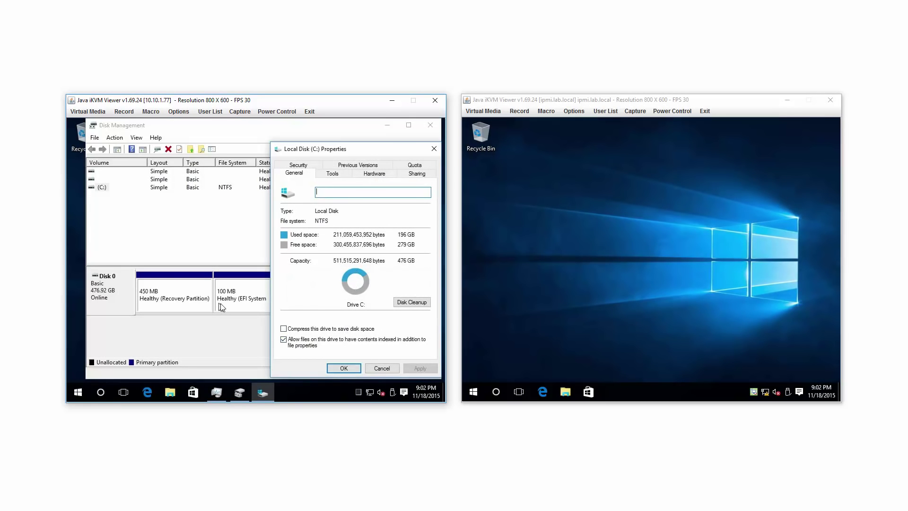
pyautogui.click(382, 368)
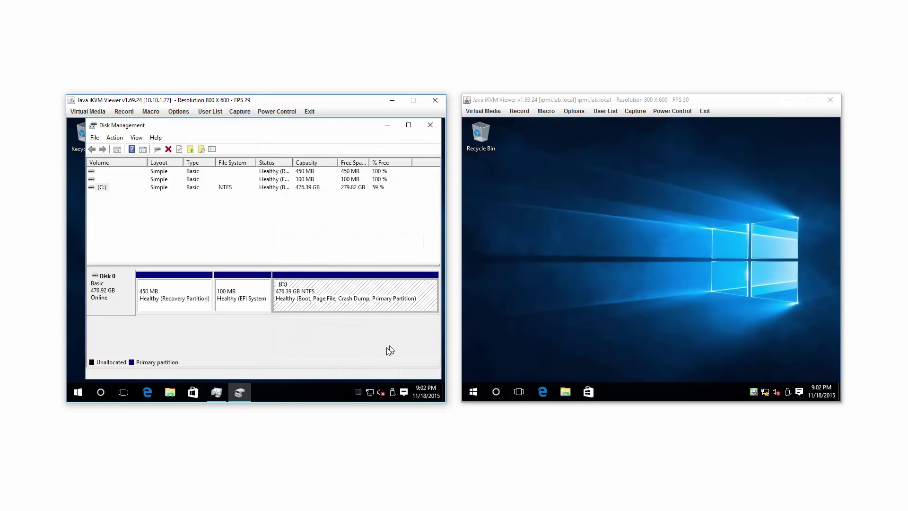
pyautogui.click(434, 128)
pyautogui.click(620, 278)
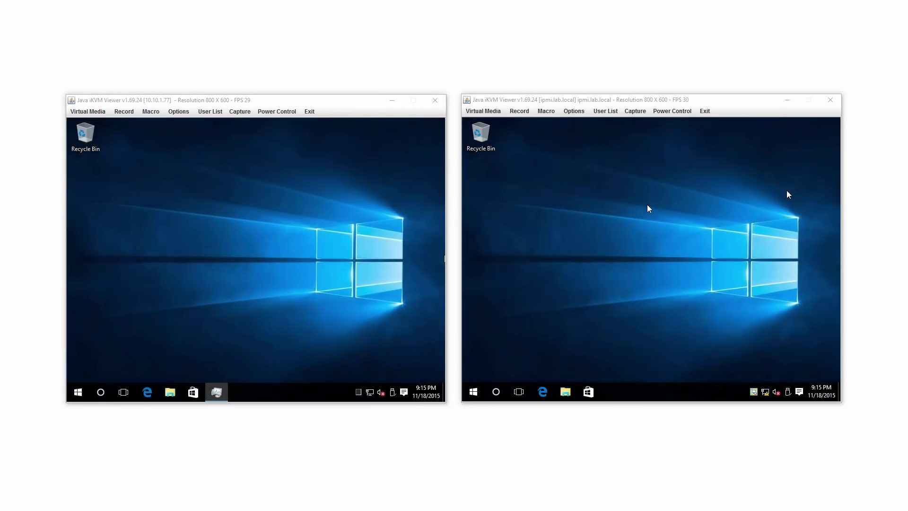
# - In File Explorer, confirm the Backup Job DESKTOP-55ETV21 folder in C:\ISOs is 20.0 GB
pyautogui.click(170, 392)
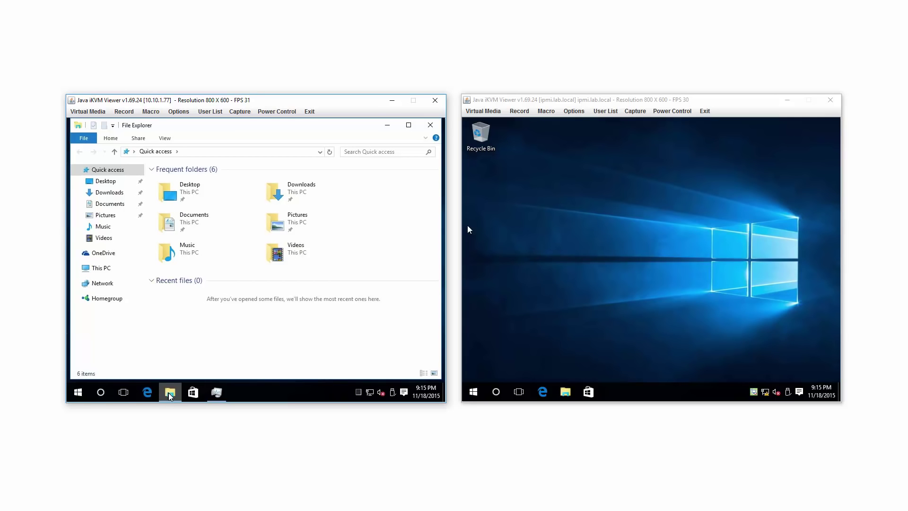
pyautogui.click(101, 269)
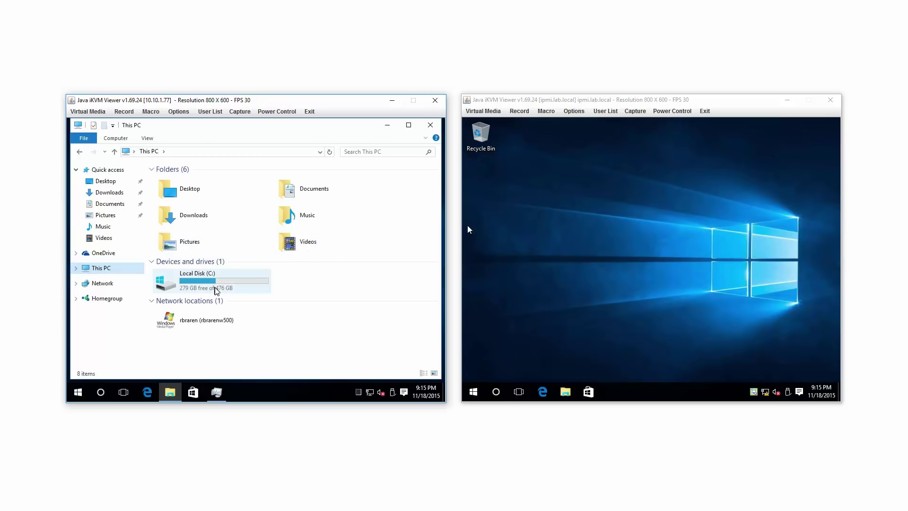
pyautogui.doubleClick(215, 289)
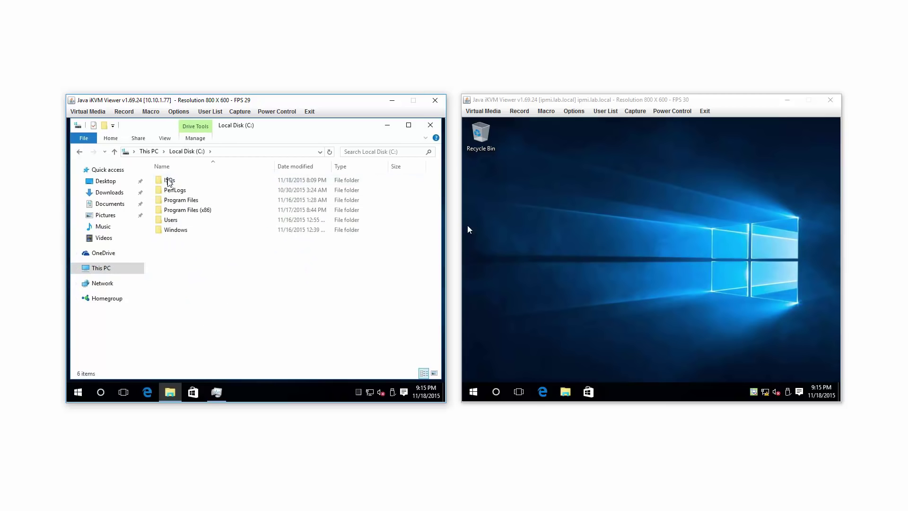
pyautogui.doubleClick(169, 180)
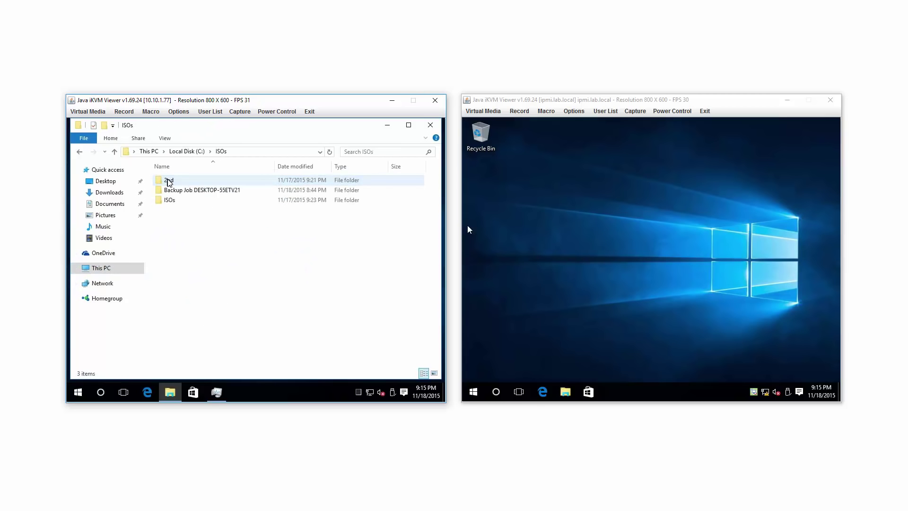
pyautogui.rightClick(246, 194)
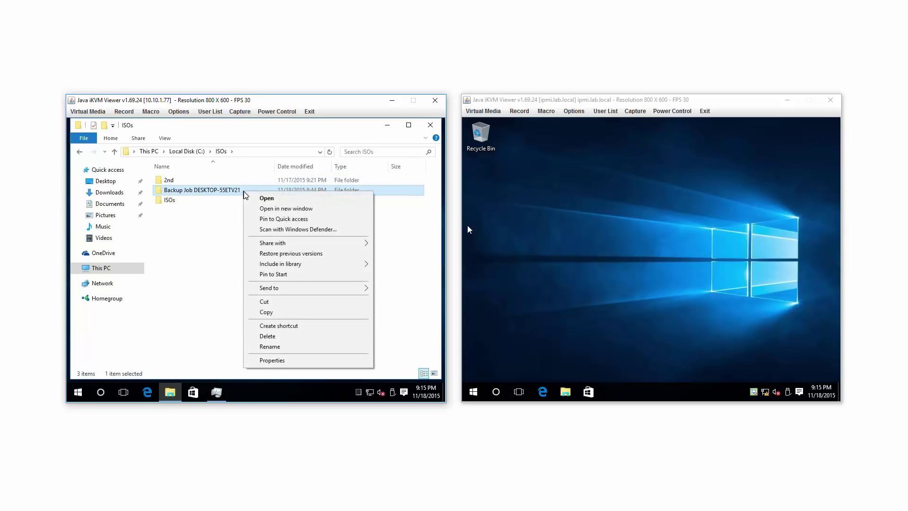
pyautogui.click(294, 360)
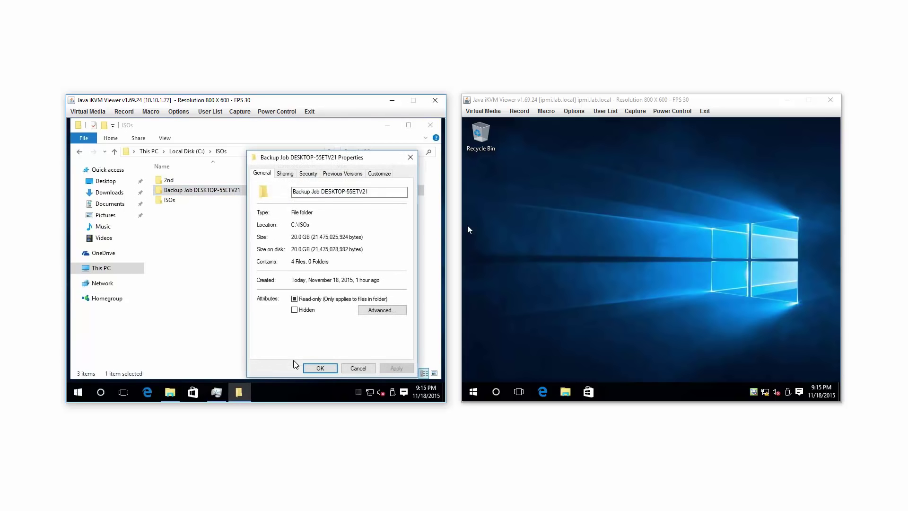
pyautogui.click(358, 368)
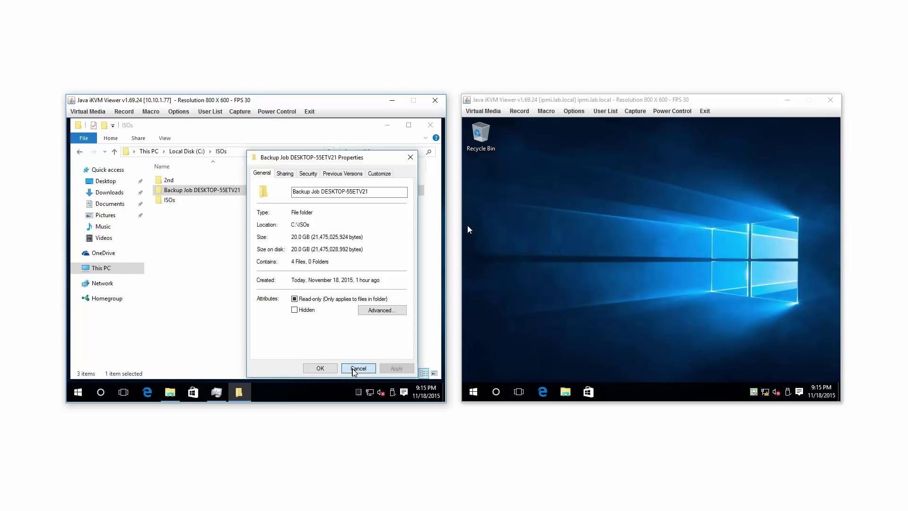
# - Browse the ISOs subfolder of disc images, return to Local Disk (C:), and minimise Explorer
pyautogui.doubleClick(169, 200)
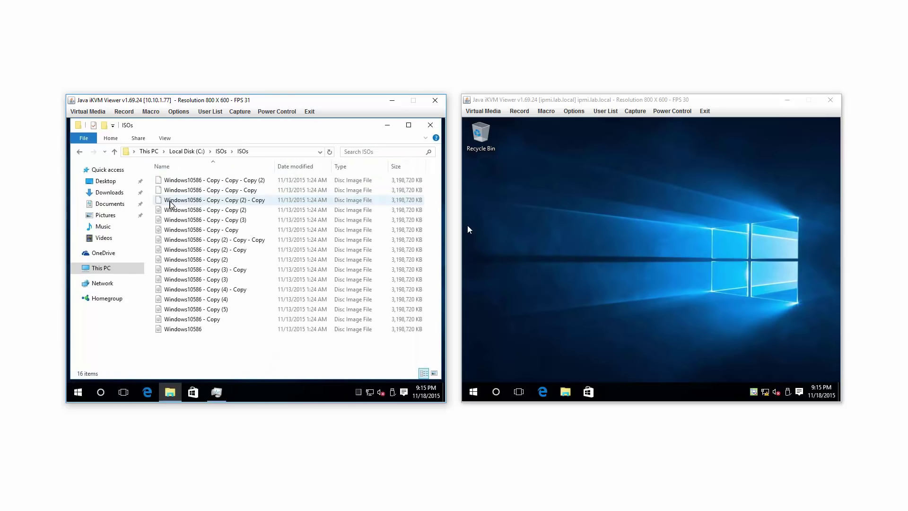
pyautogui.click(194, 152)
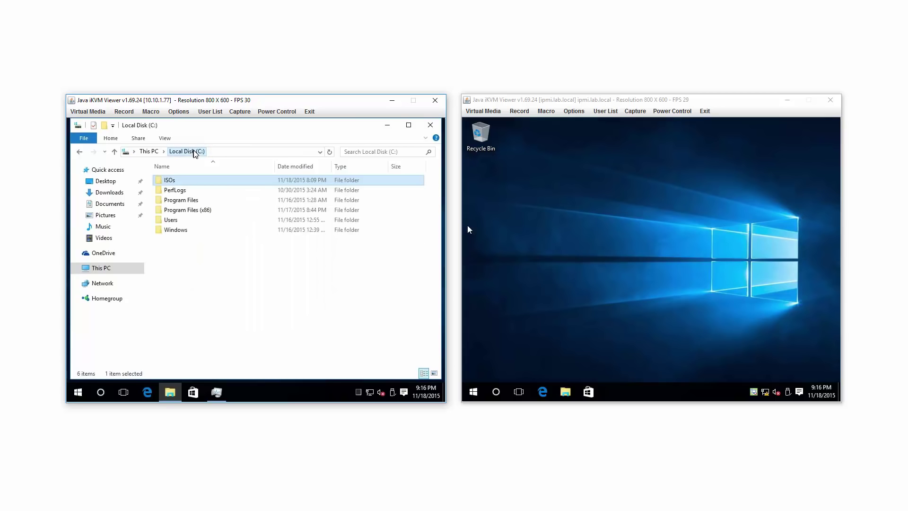
pyautogui.click(384, 127)
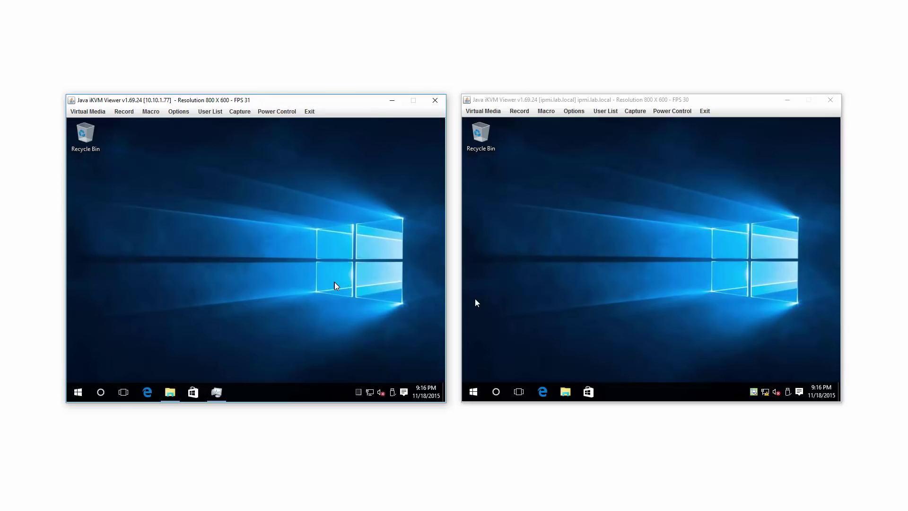
# - Check Local Disk (C:) properties from This PC: 196 GB used, 279 GB free
pyautogui.click(170, 393)
pyautogui.click(149, 152)
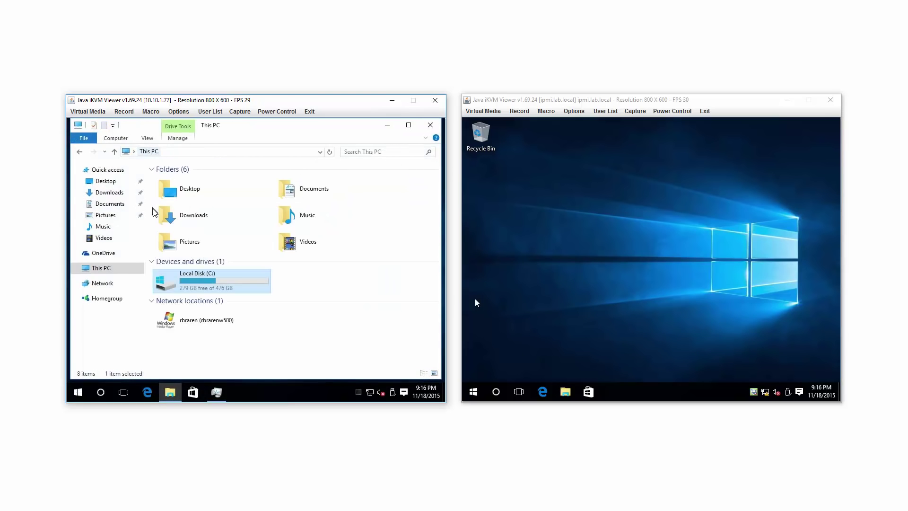
pyautogui.rightClick(181, 277)
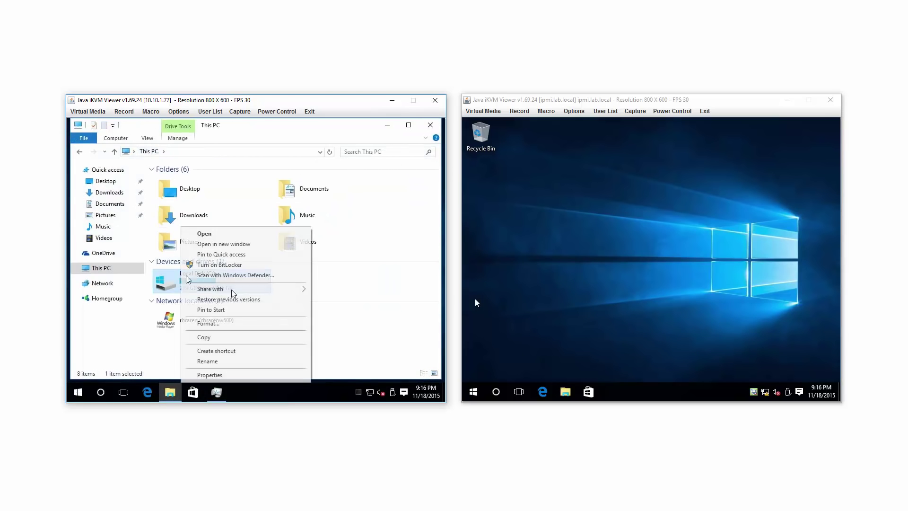
pyautogui.click(233, 375)
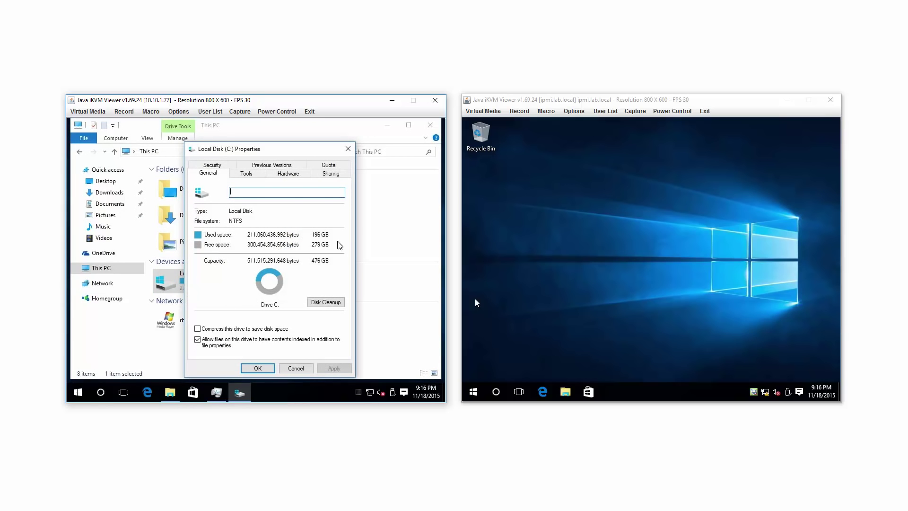
pyautogui.click(294, 368)
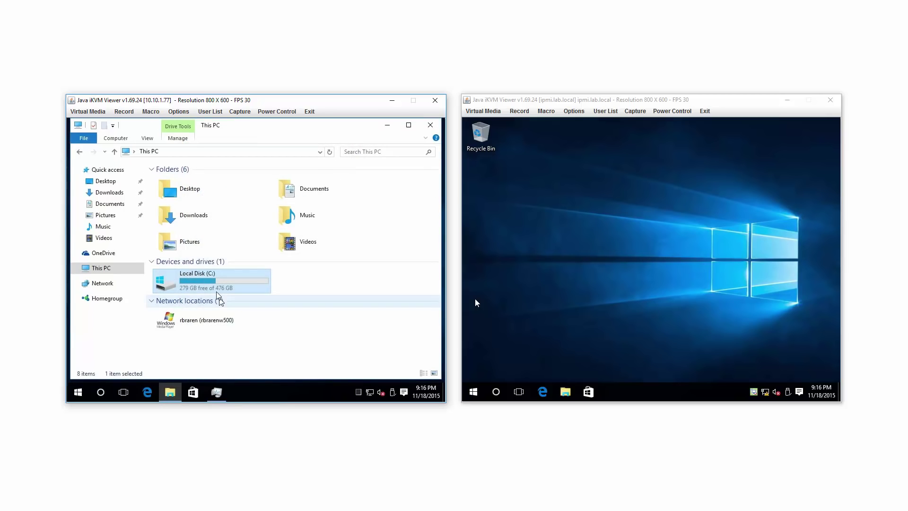
# - Browse C:\ISOs\ISOs to view the 16 disc images, then close File Explorer
pyautogui.doubleClick(216, 287)
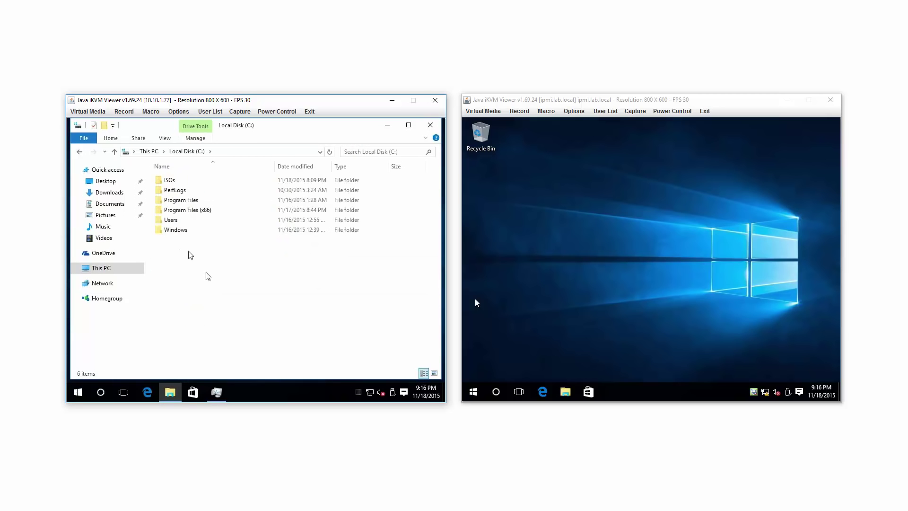
pyautogui.doubleClick(171, 182)
pyautogui.doubleClick(173, 201)
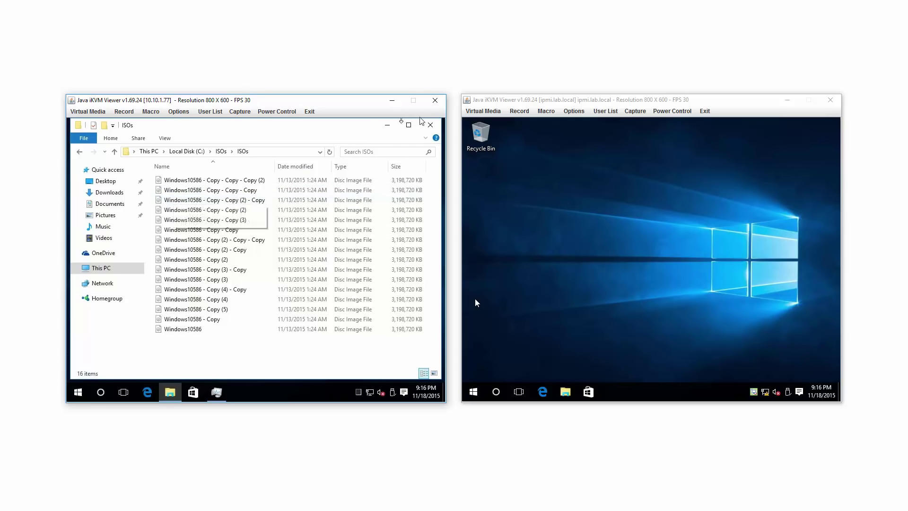
pyautogui.click(430, 125)
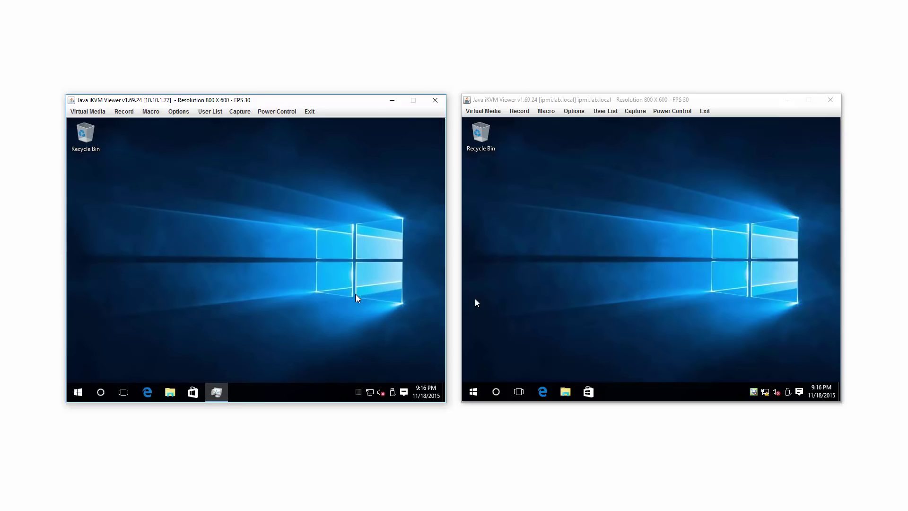